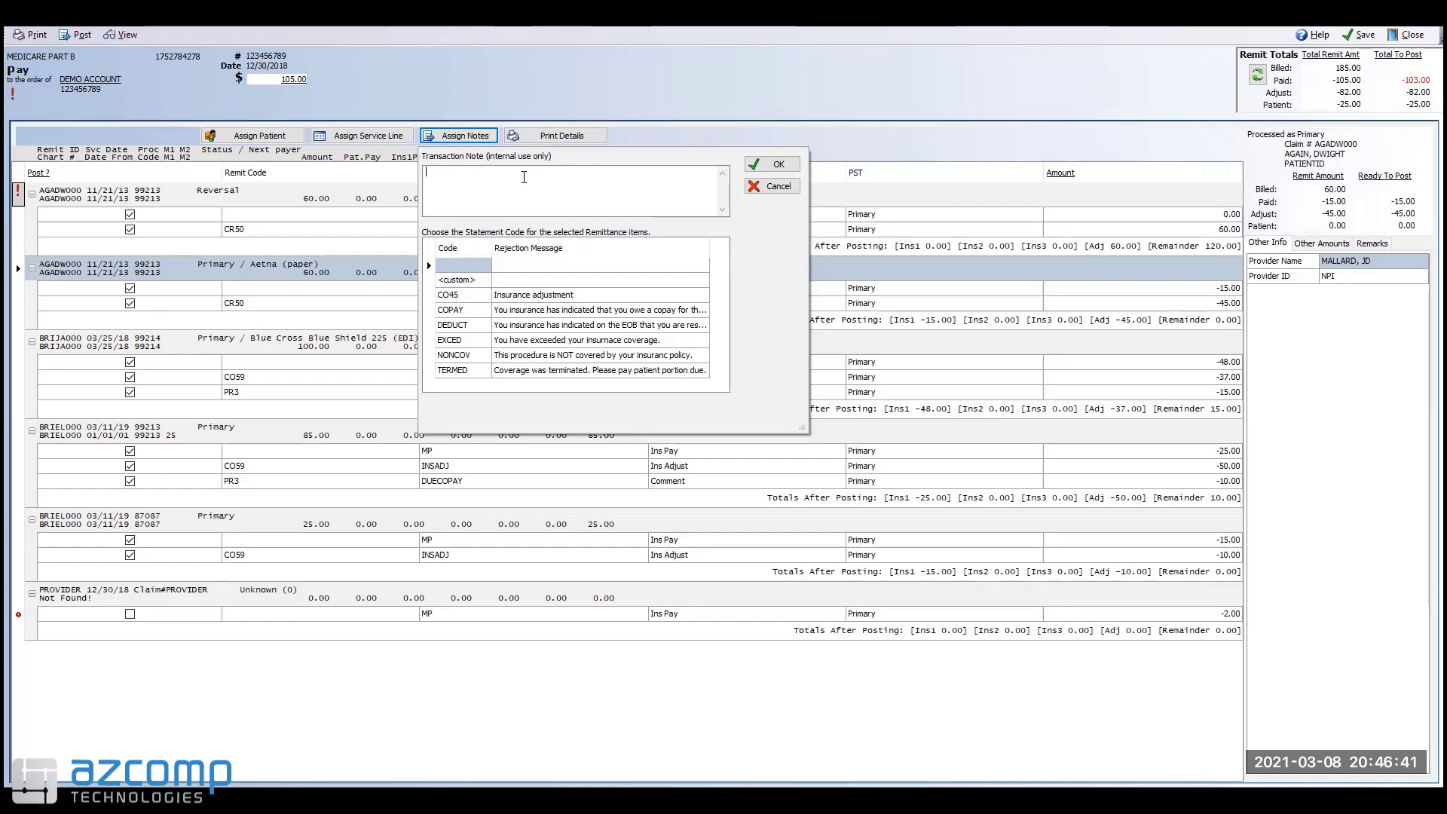
Step: Enter the internal note 'This cpt code needs modifier.' on the Aetna claim and confirm it
{"action": "type", "text": "This cpt code needs modifier."}
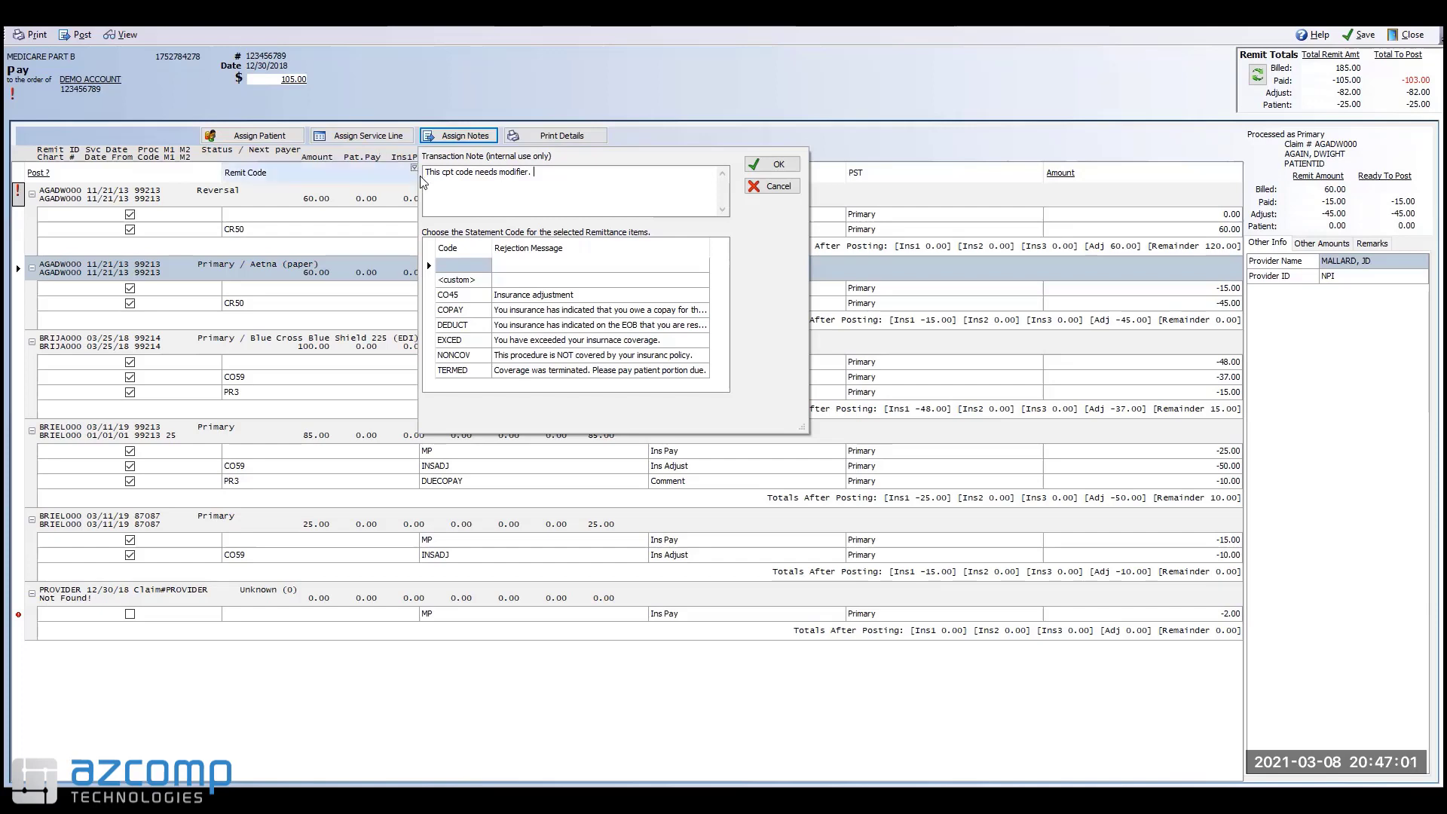
{"action": "left_click", "coordinate": [760, 166]}
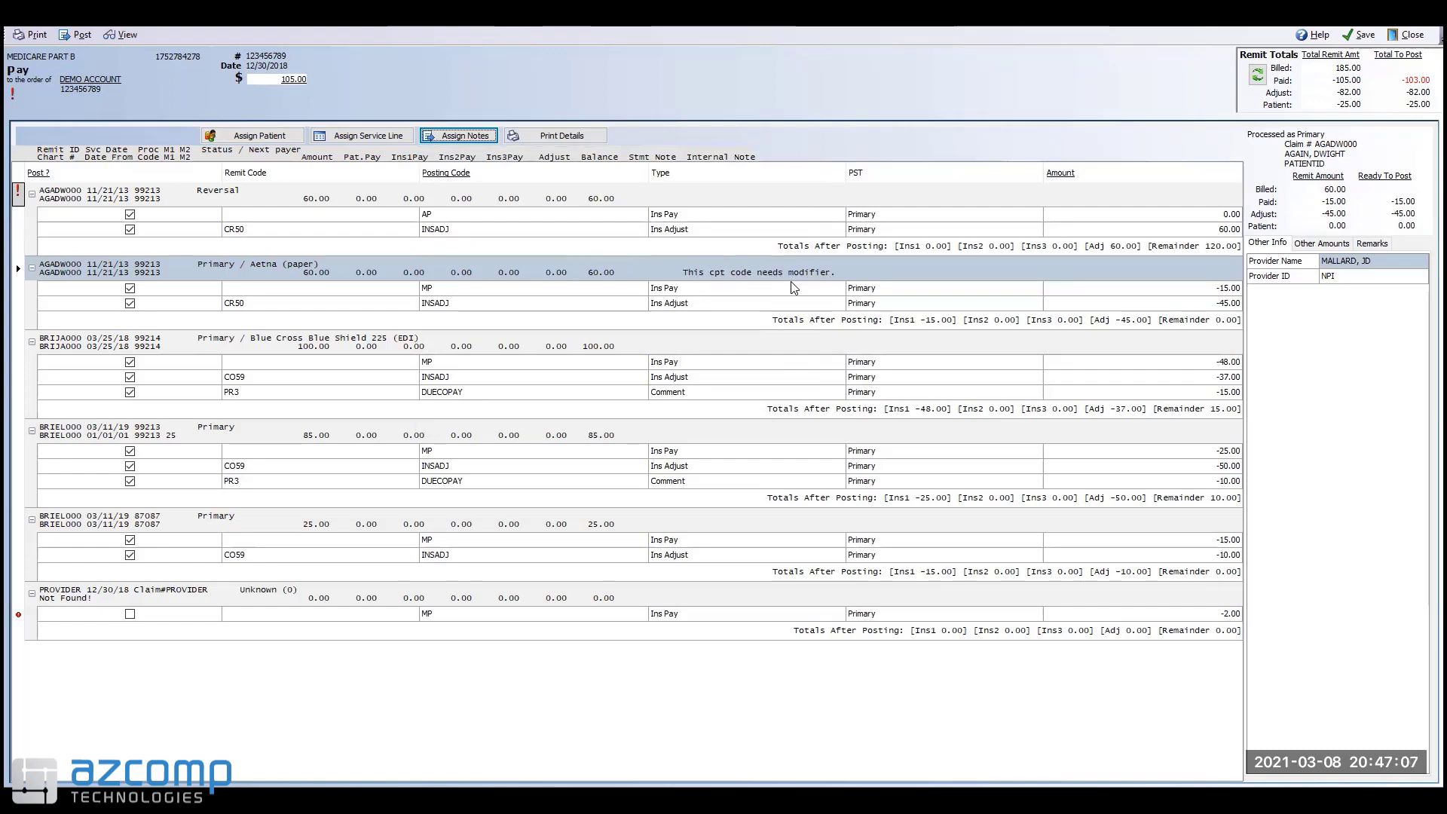
Step: Select the Aetna claim, then switch to the Blue Cross Blue Shield claim row in the remit grid
{"action": "left_click", "coordinate": [736, 277]}
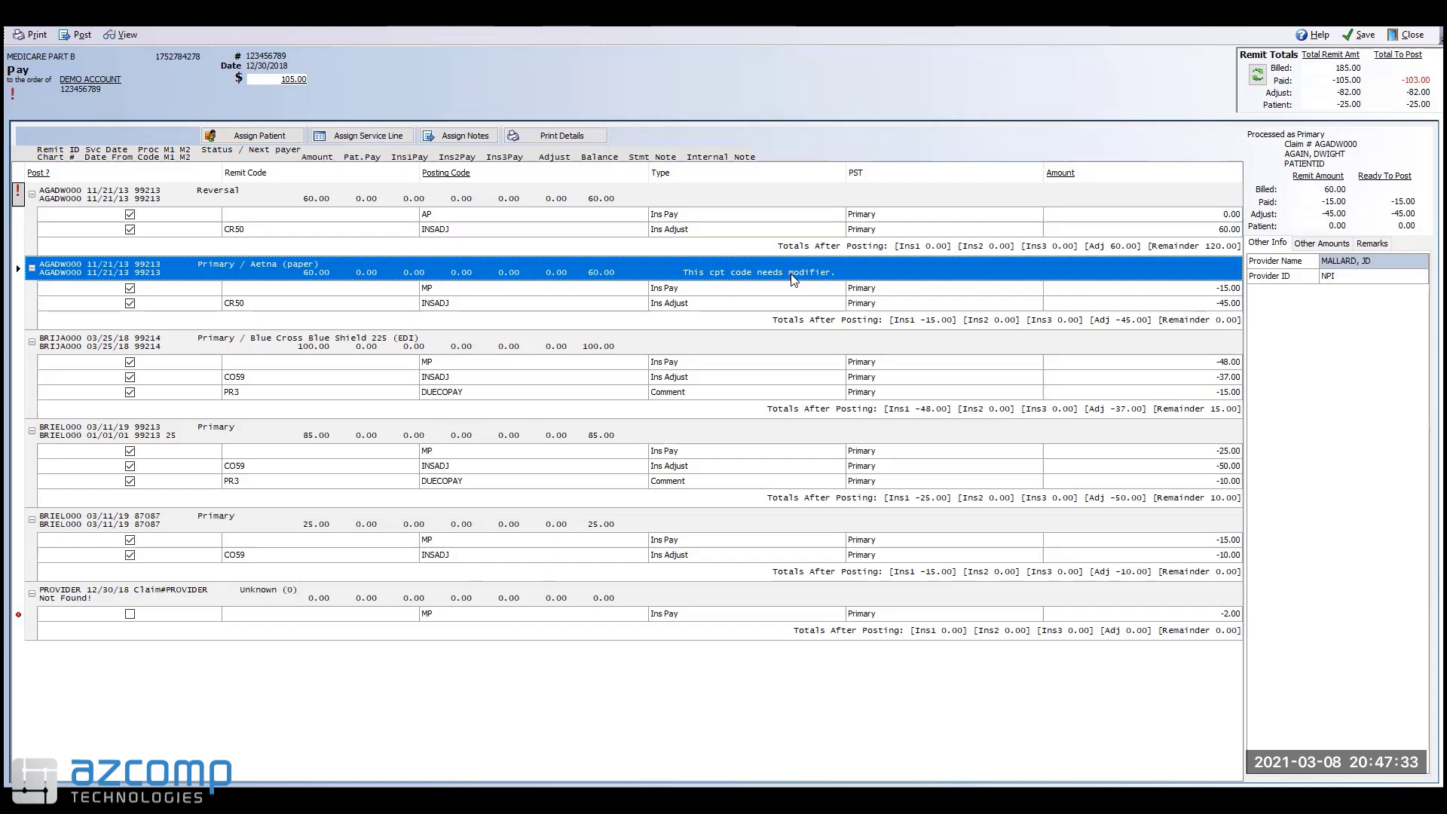
{"action": "left_click", "coordinate": [483, 352]}
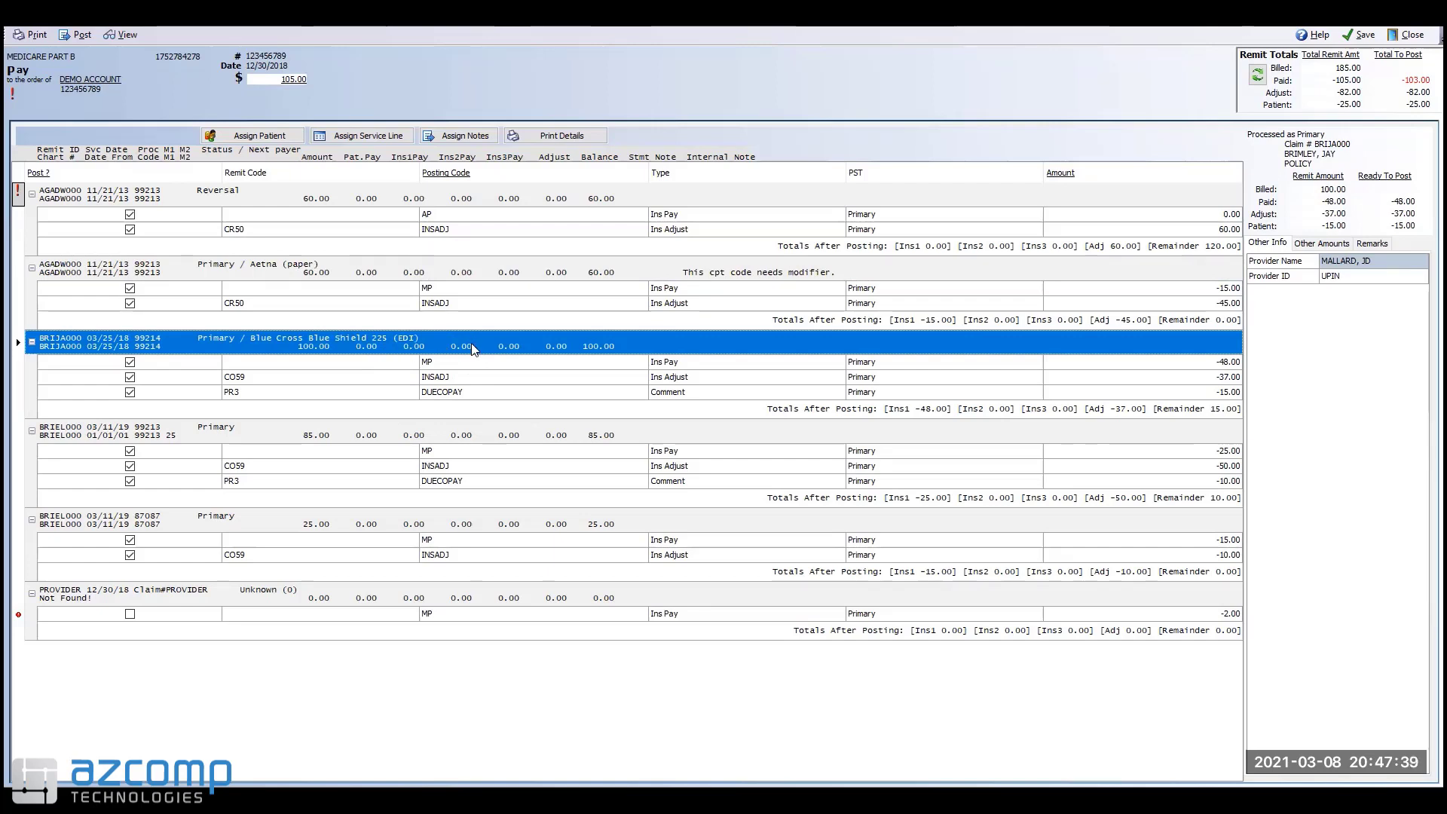
{"action": "left_click", "coordinate": [468, 137]}
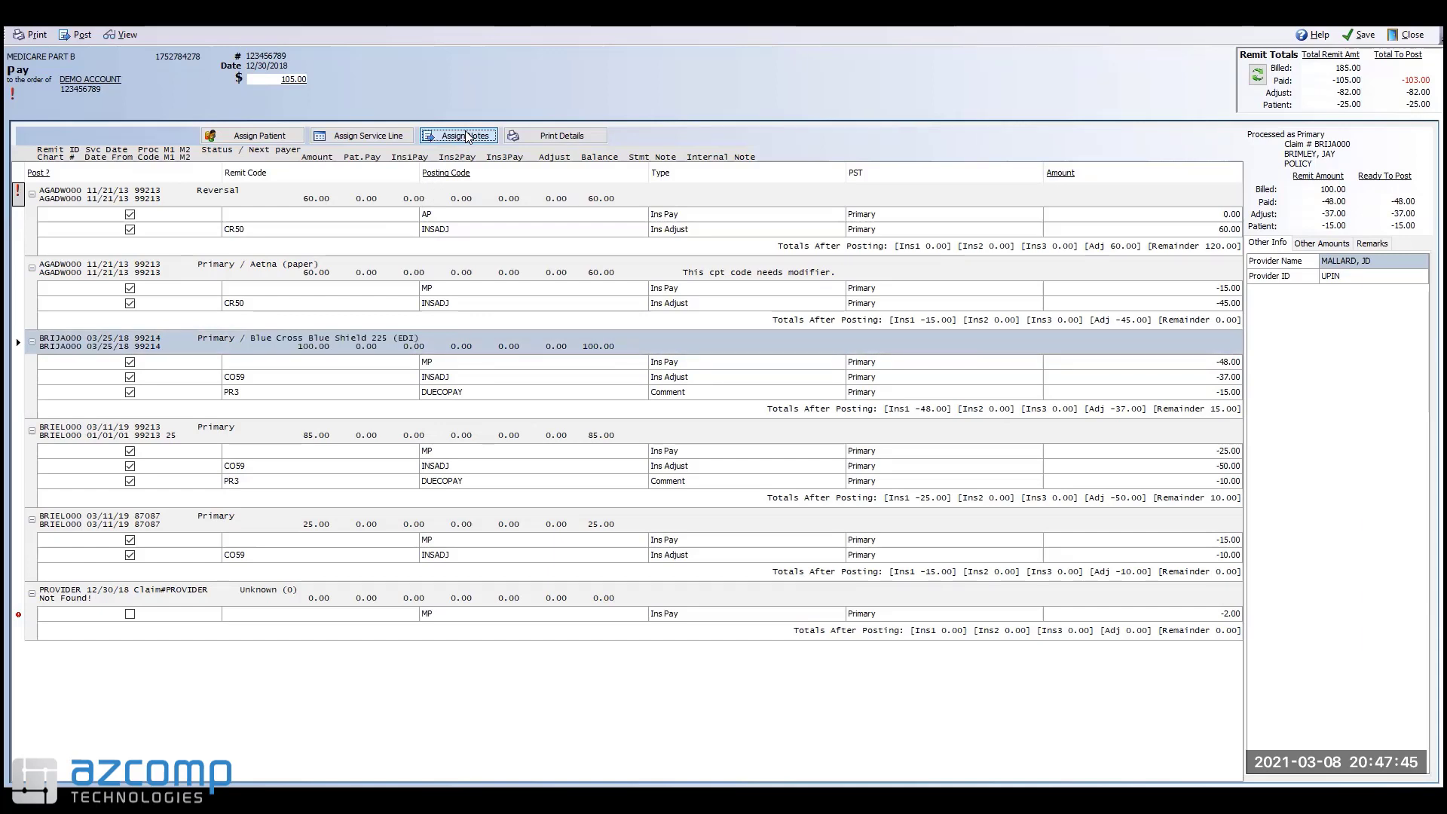
{"action": "left_click", "coordinate": [467, 137]}
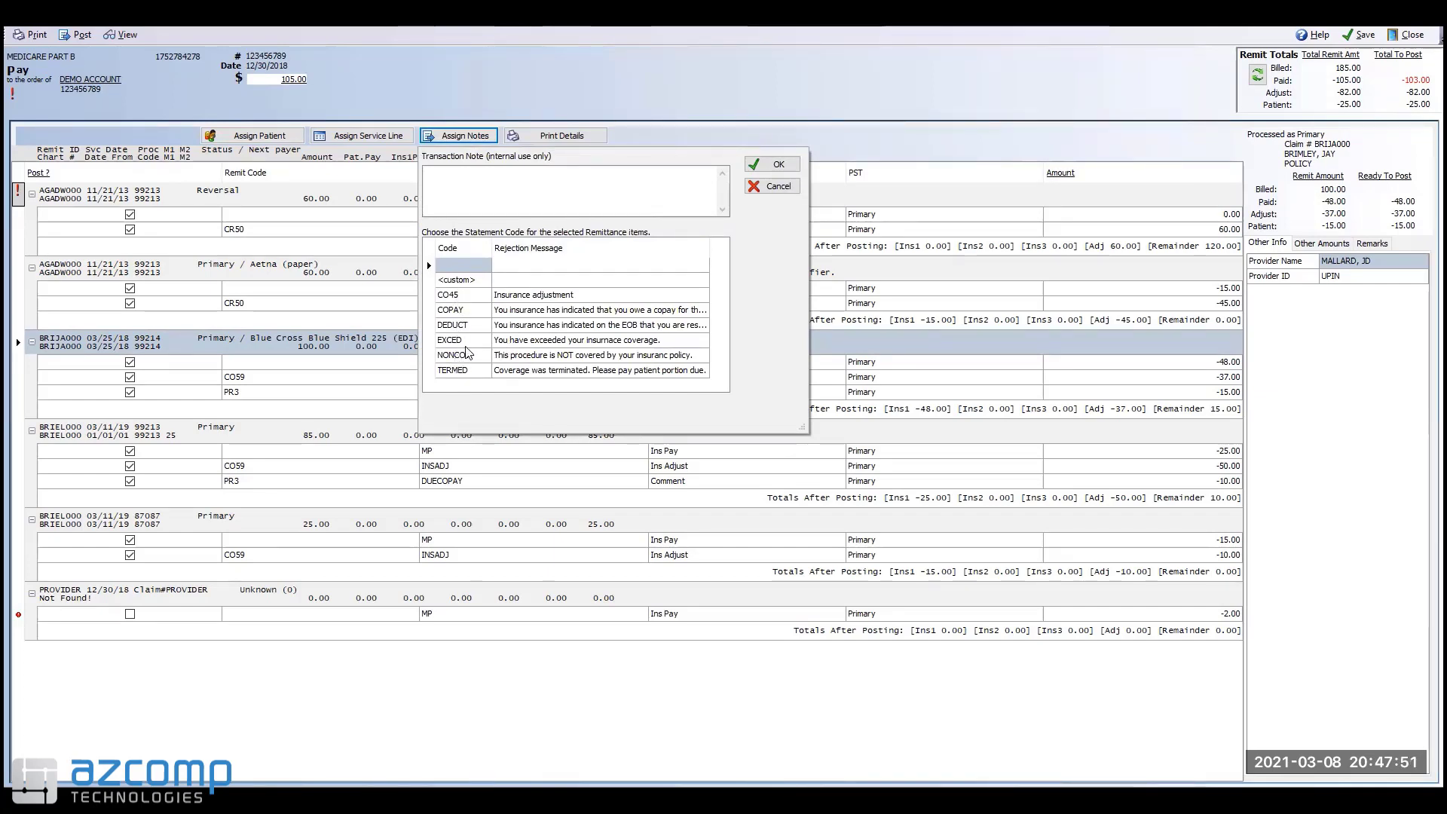
{"action": "left_click", "coordinate": [481, 297]}
{"action": "left_click", "coordinate": [479, 311]}
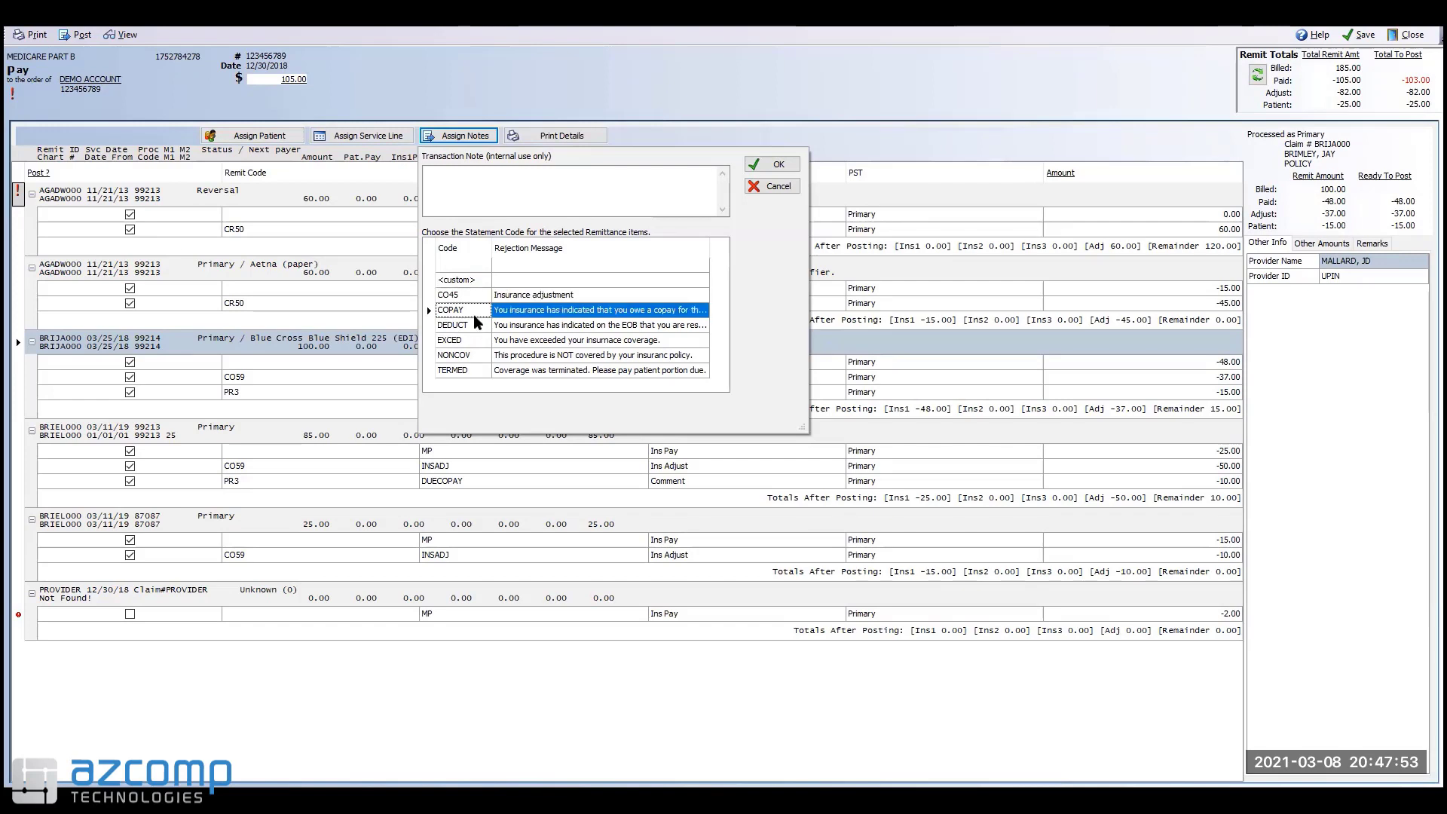
{"action": "left_click", "coordinate": [475, 326]}
{"action": "left_click", "coordinate": [473, 341]}
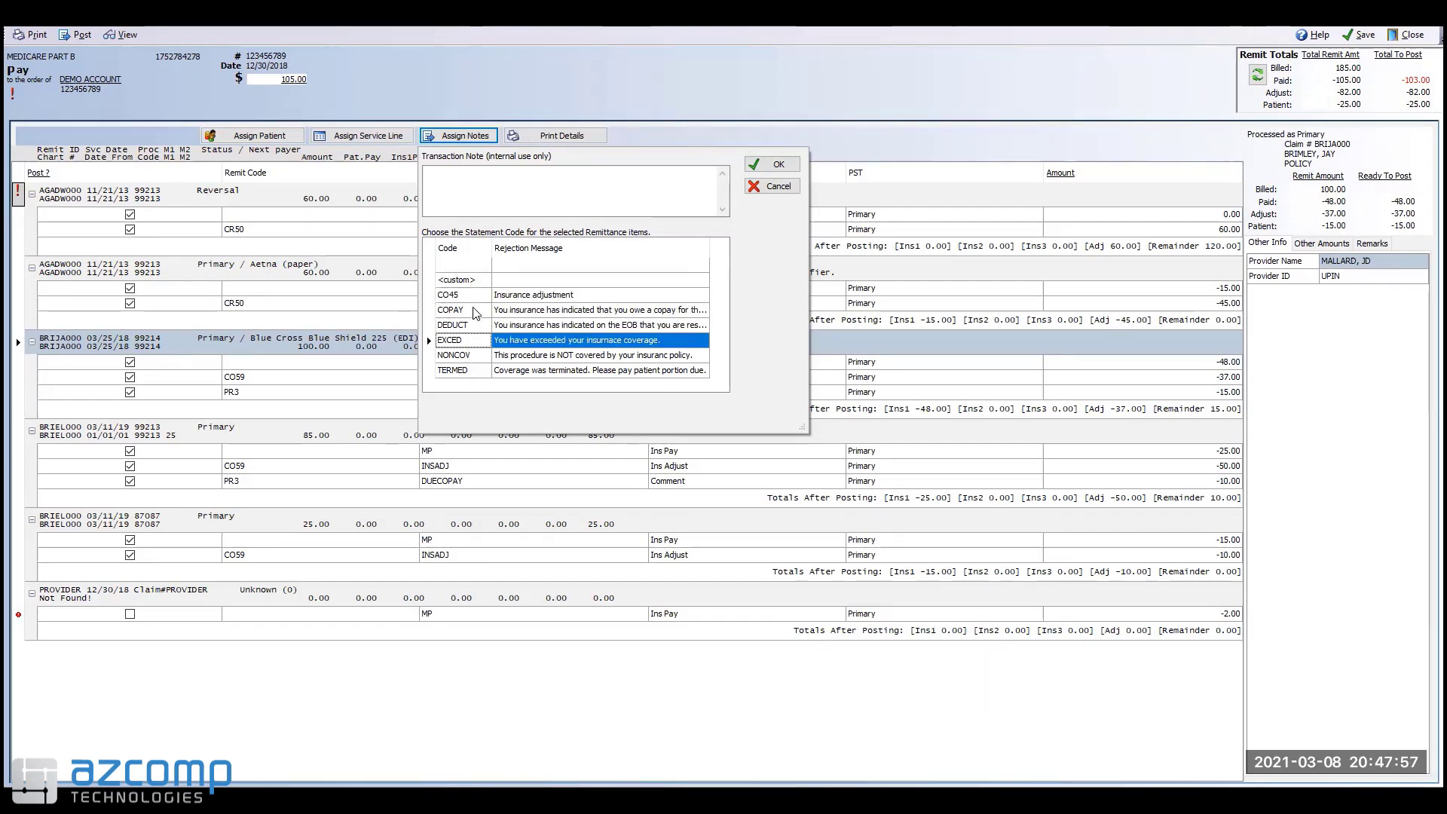
{"action": "left_click", "coordinate": [770, 186]}
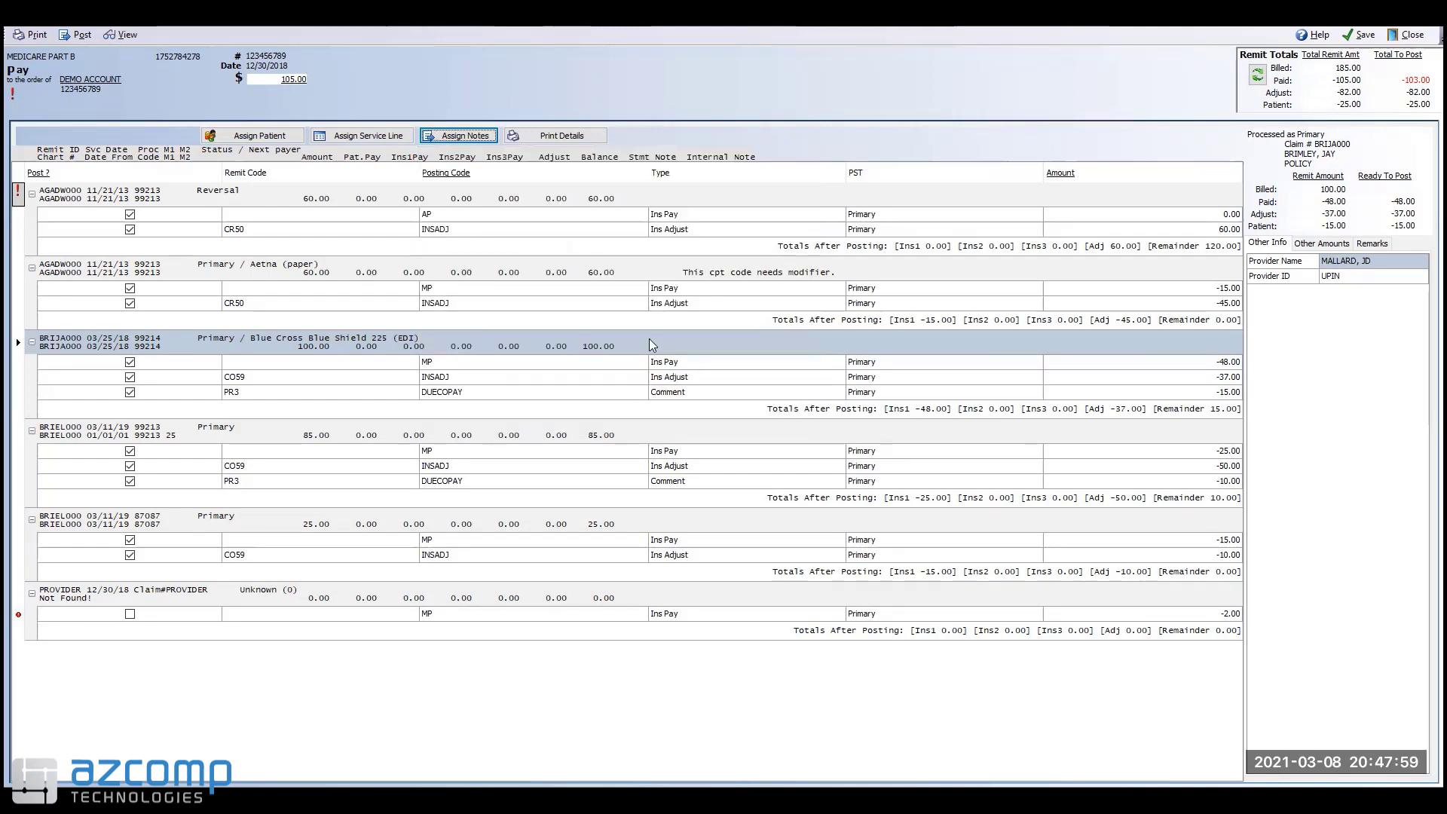
{"action": "left_click", "coordinate": [482, 343]}
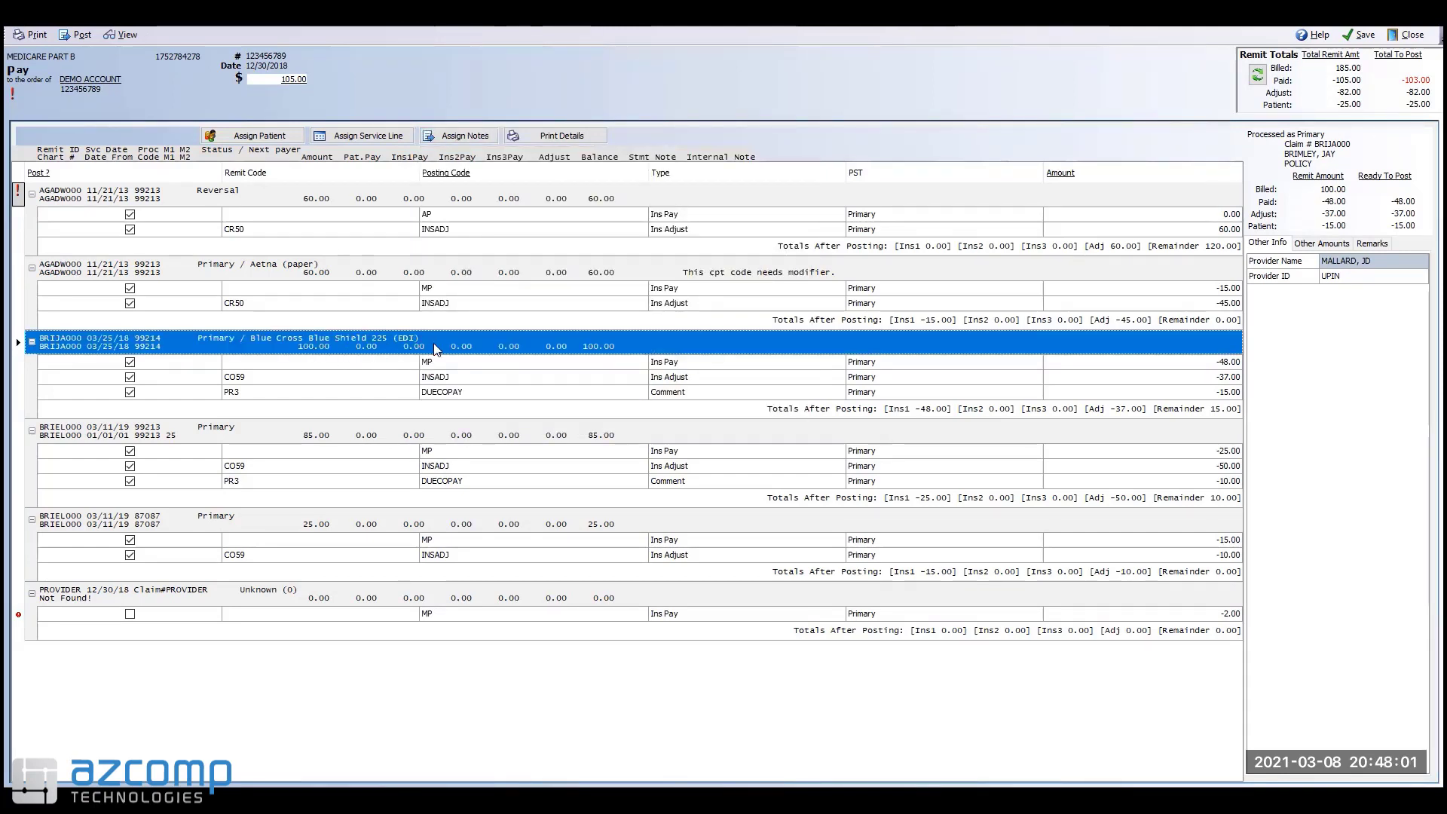
{"action": "left_click", "coordinate": [440, 397]}
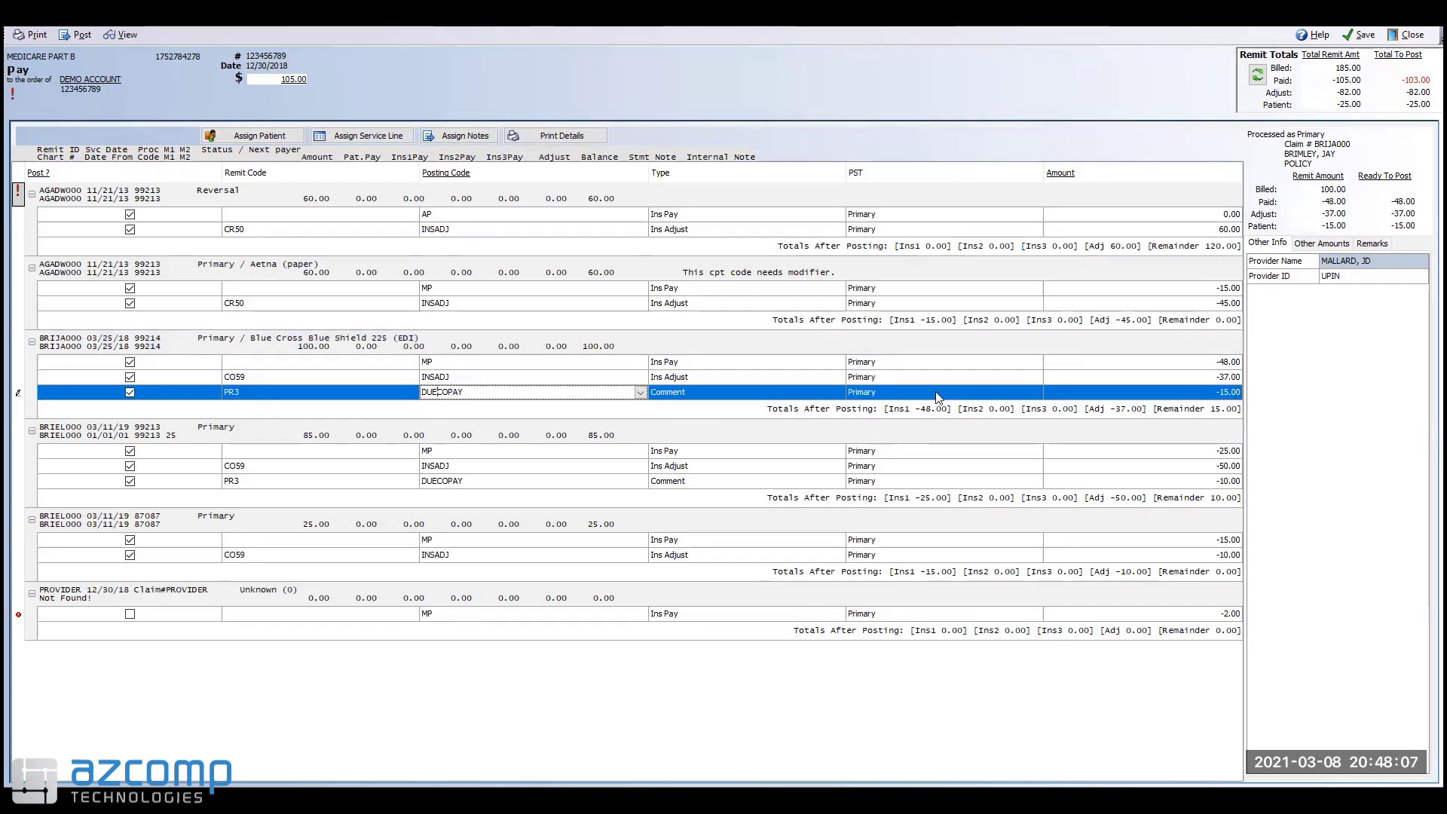
{"action": "left_click", "coordinate": [657, 344]}
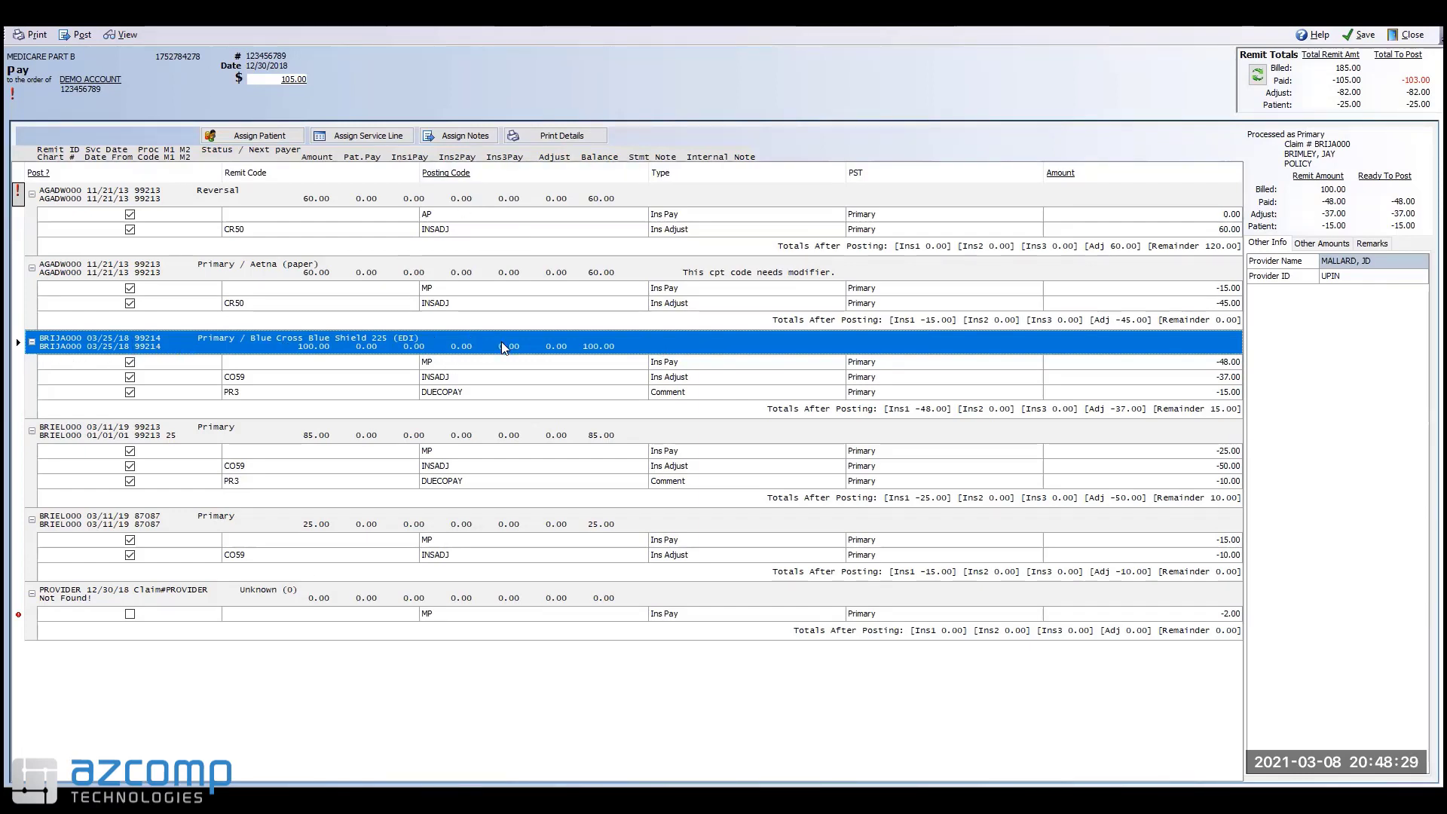
Step: Assign the COPAY statement code as the Blue Cross Blue Shield claim's note
{"action": "left_click", "coordinate": [469, 137]}
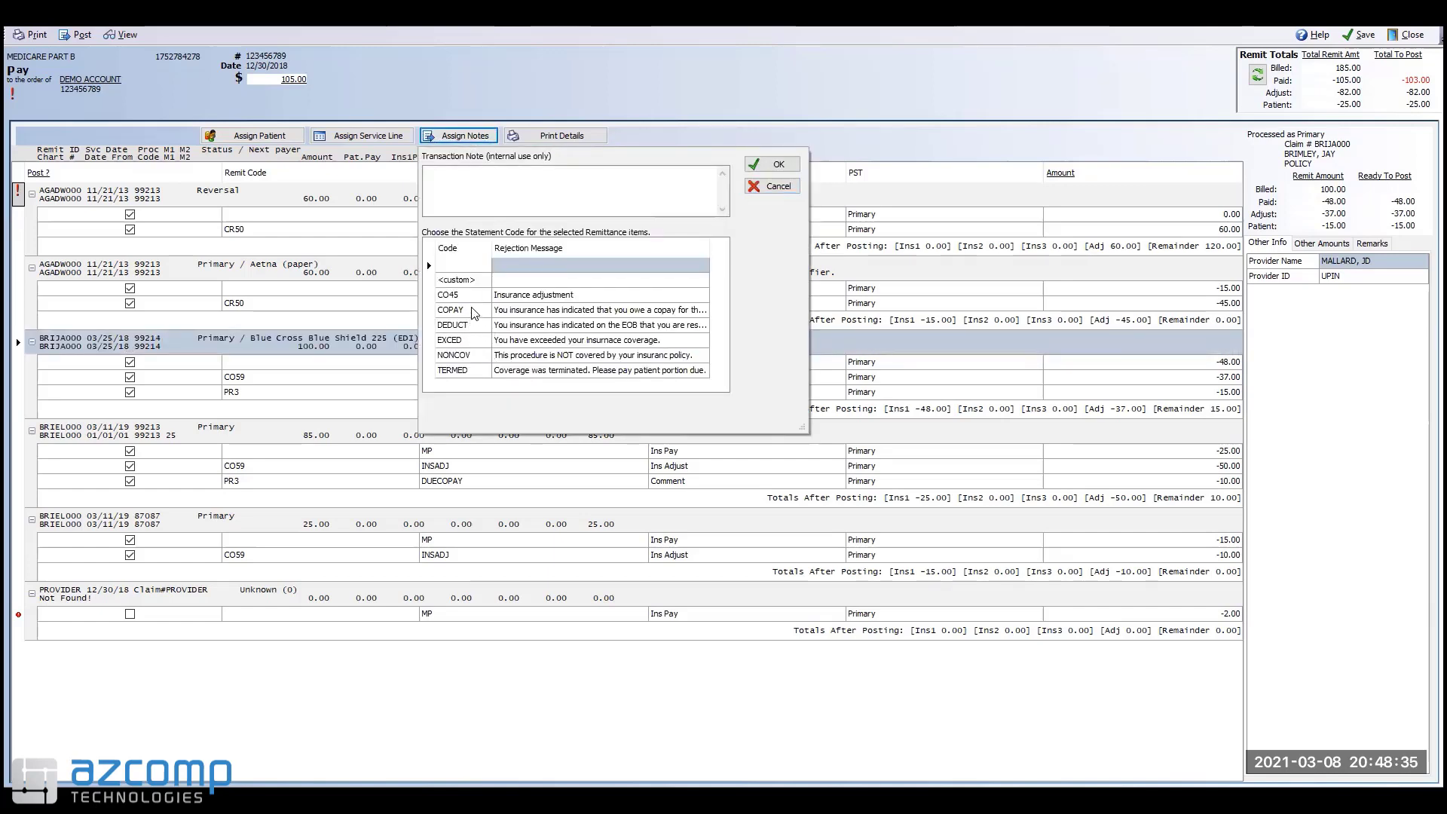
{"action": "left_click", "coordinate": [469, 311]}
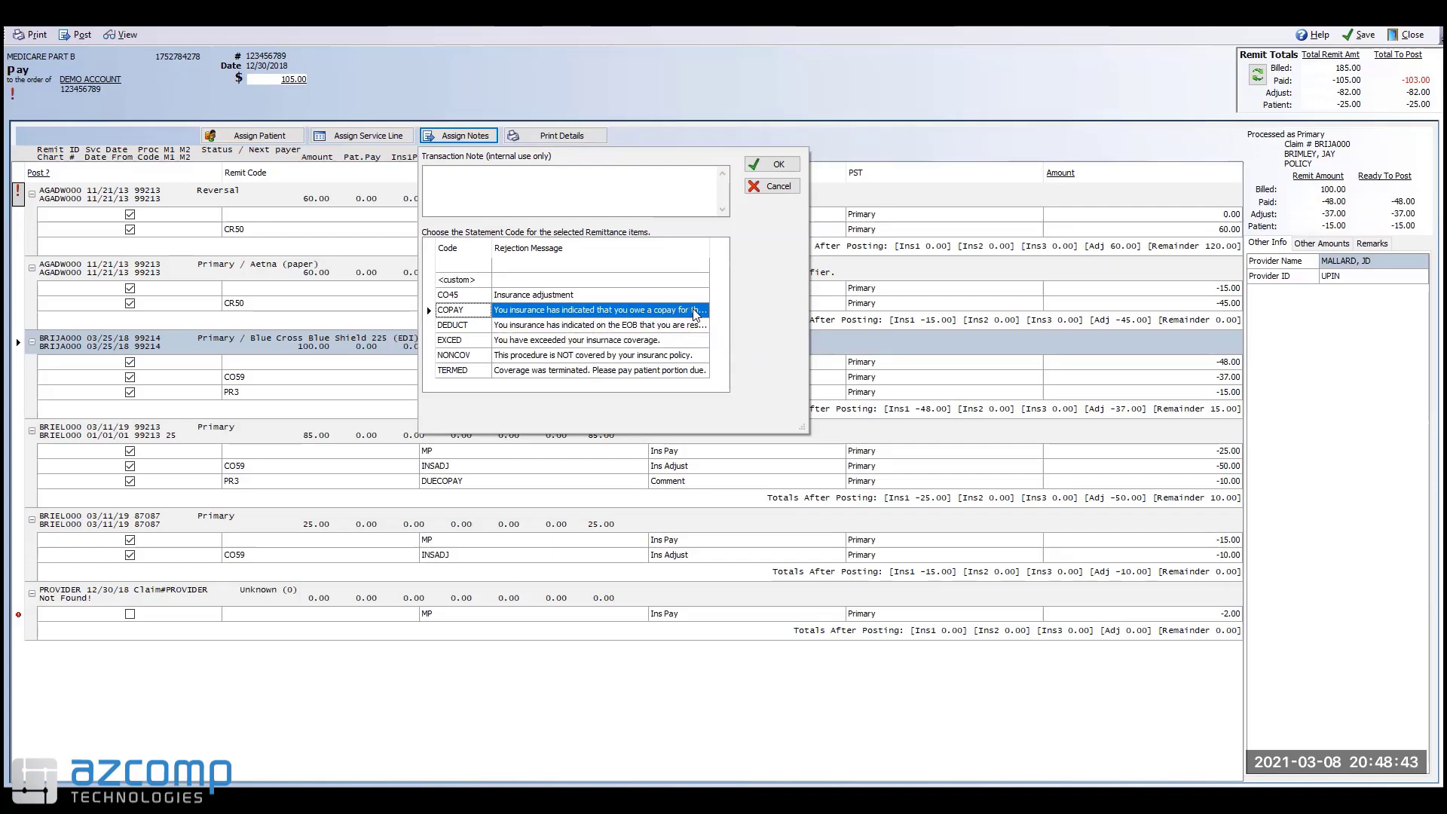
{"action": "left_click", "coordinate": [776, 166]}
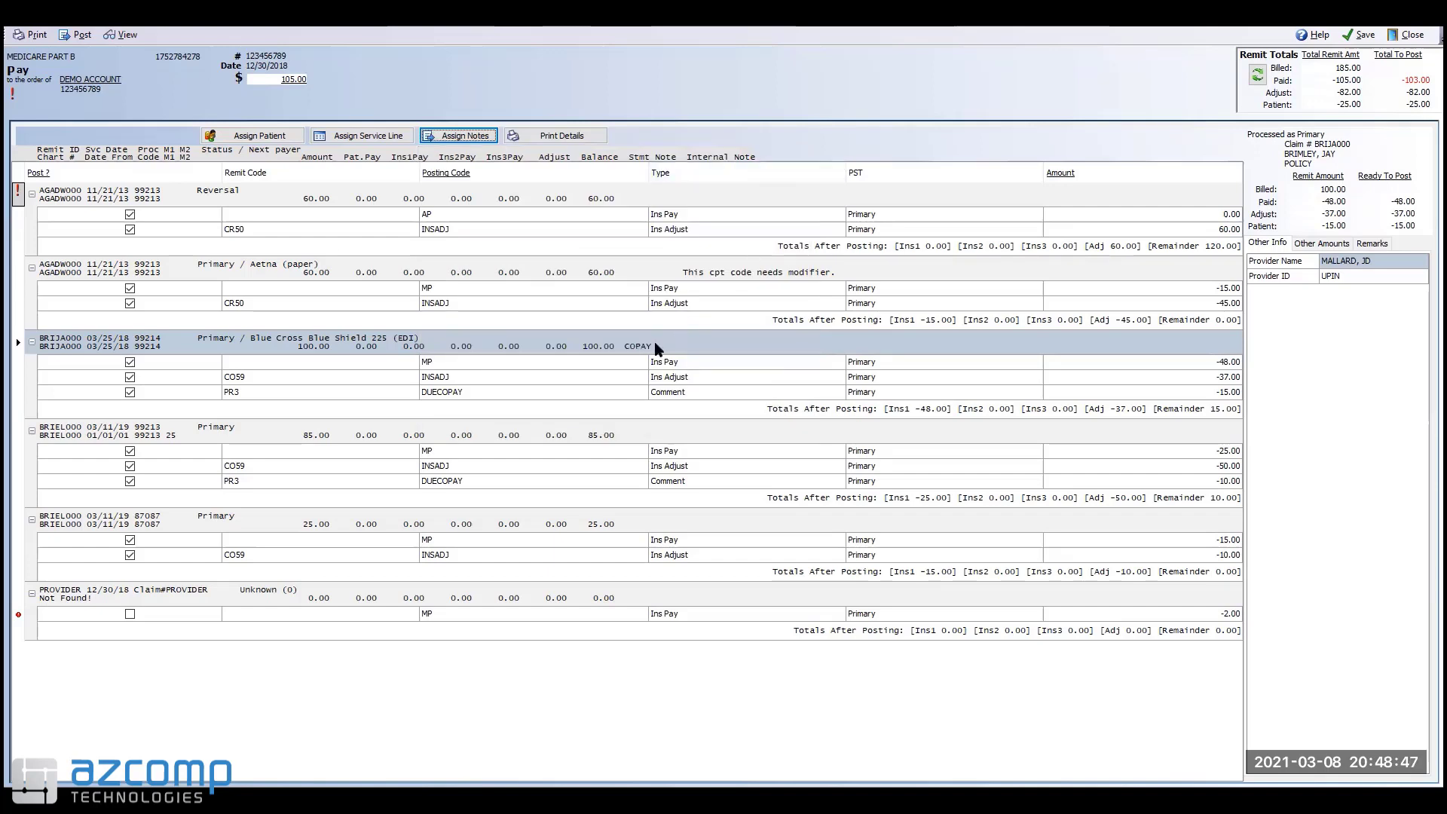
{"action": "left_click", "coordinate": [653, 347]}
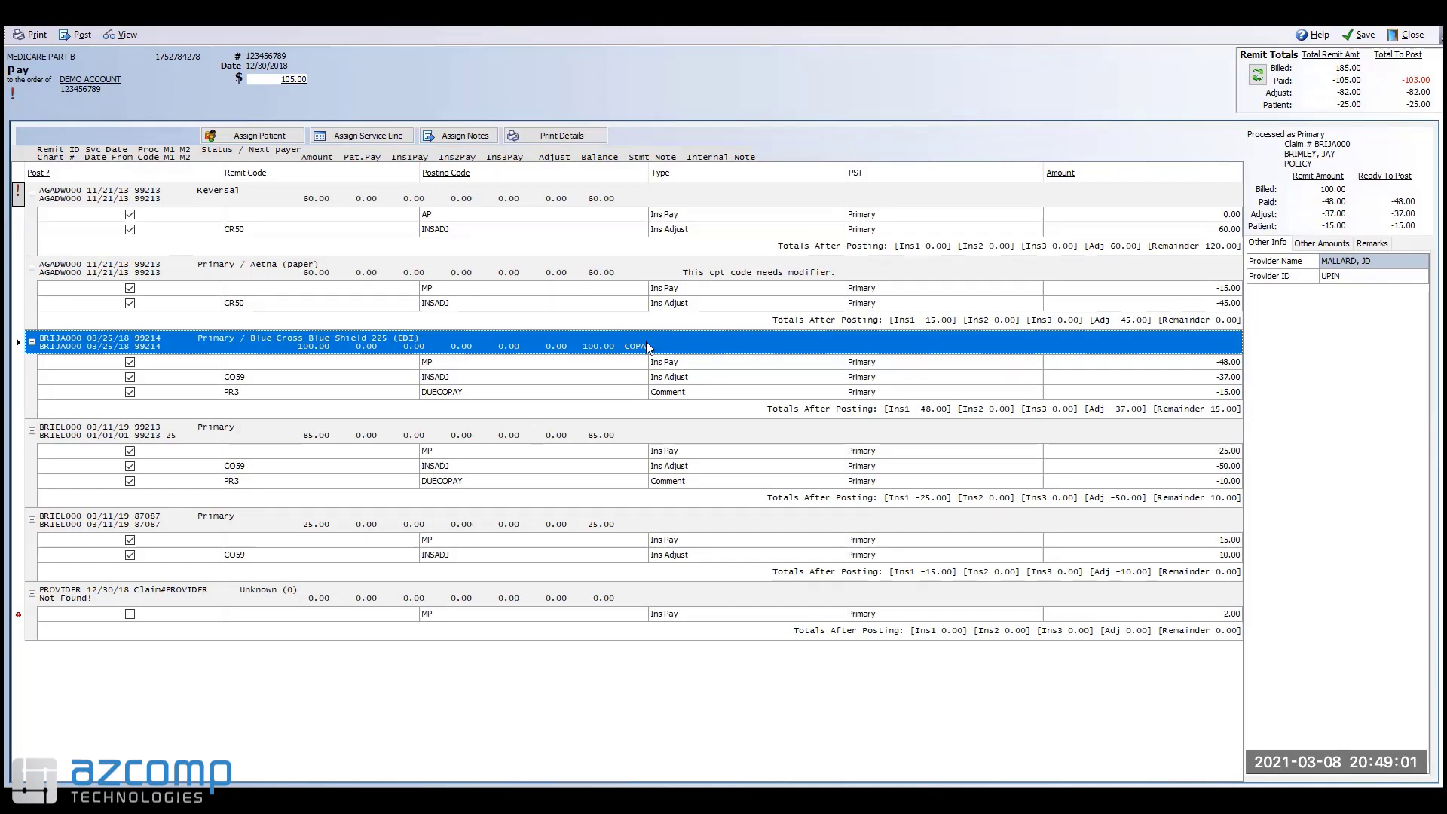
Step: Post the remittance with posting date 3/8/2021 and accept the report format
{"action": "left_click", "coordinate": [78, 38]}
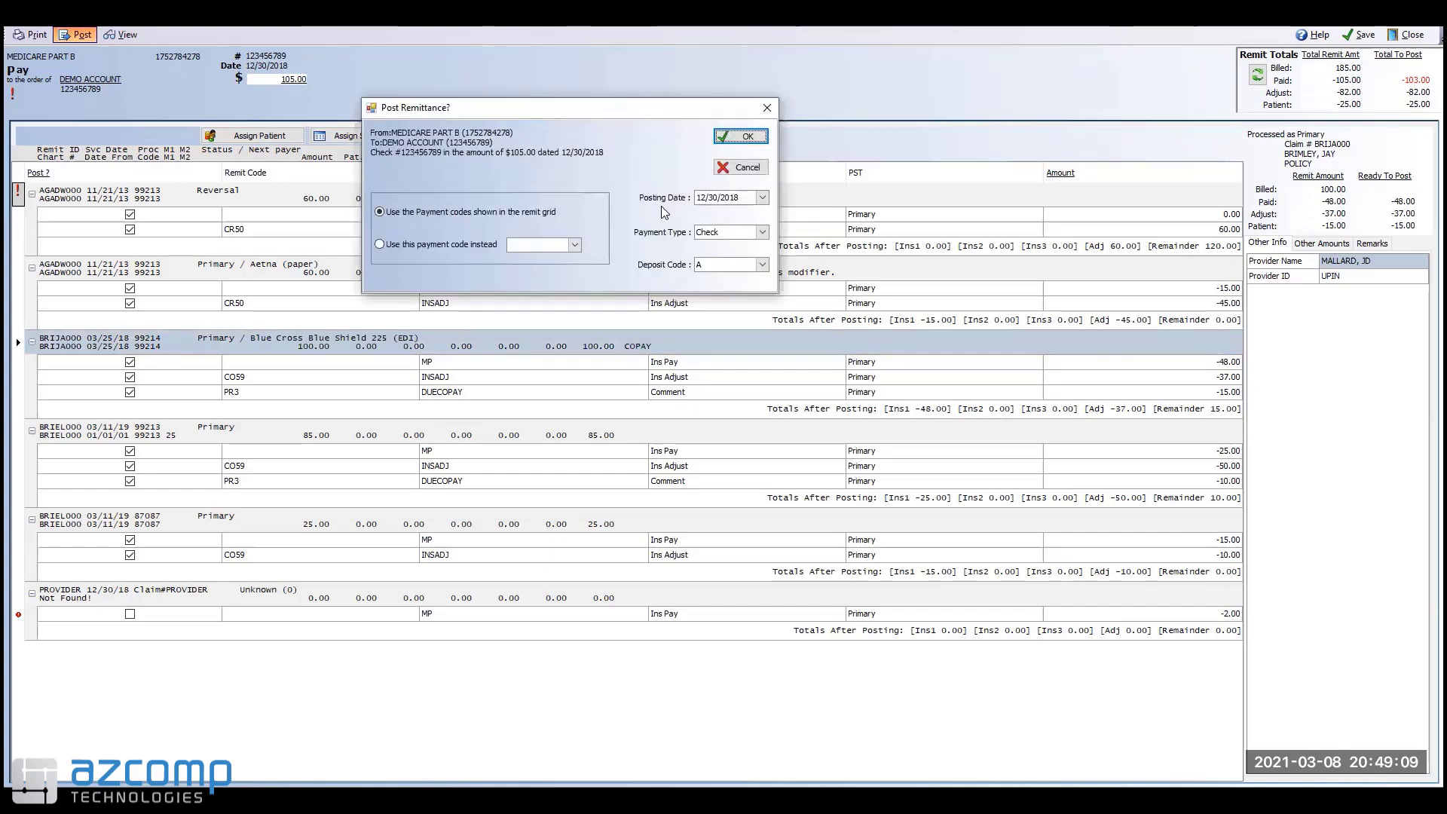
{"action": "left_click", "coordinate": [718, 198]}
{"action": "left_click", "coordinate": [788, 214]}
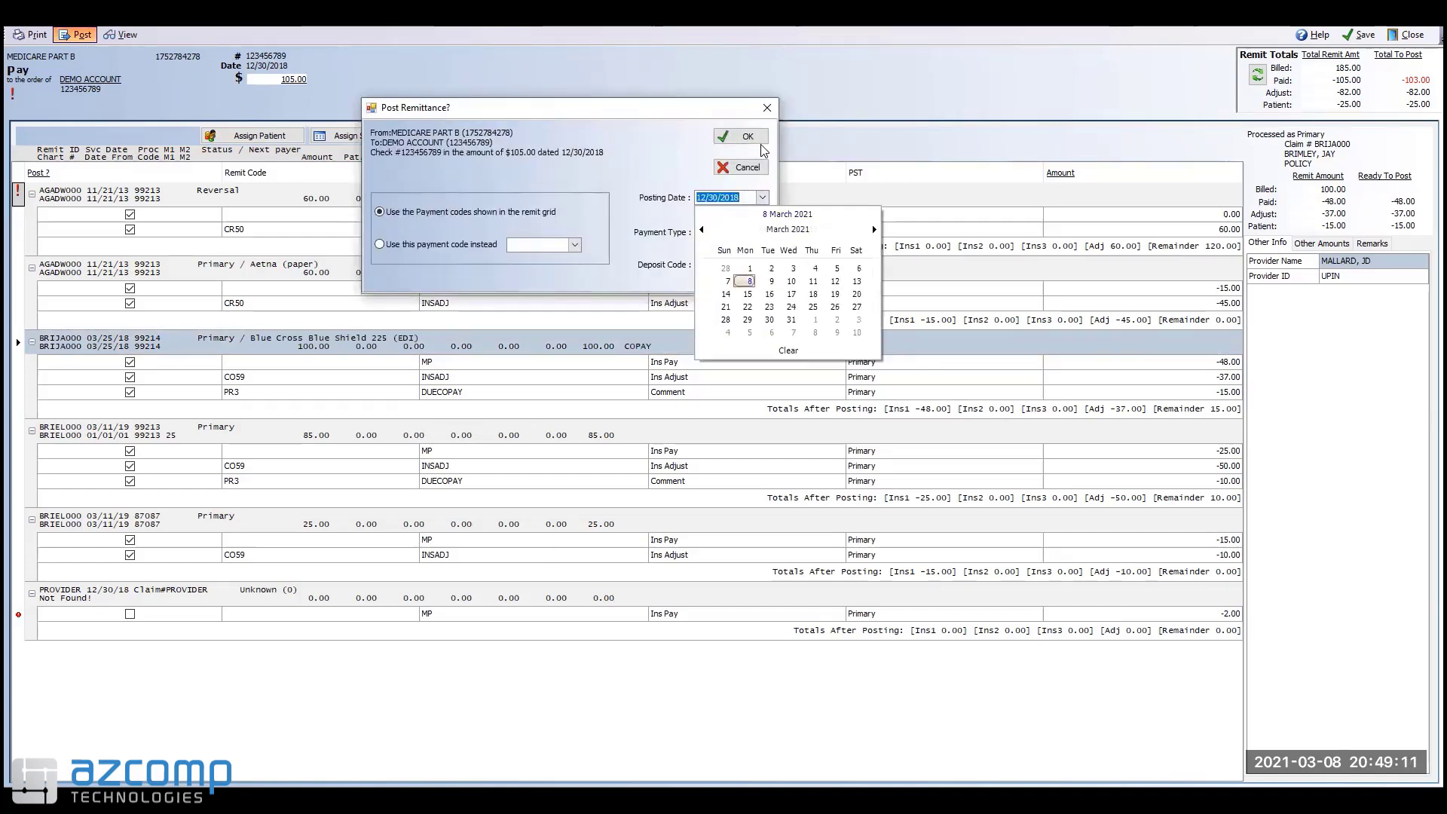
{"action": "left_click", "coordinate": [749, 281]}
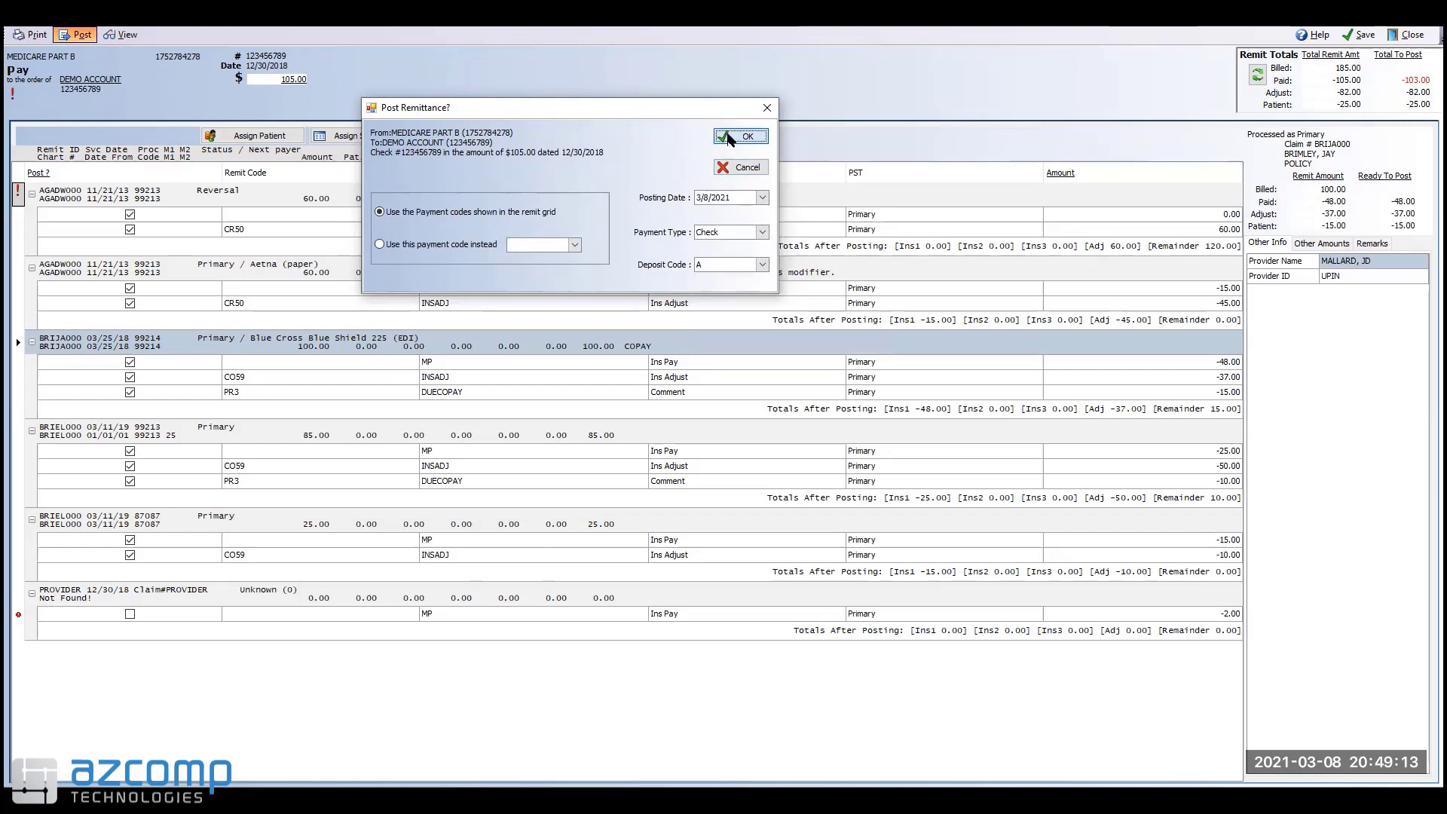
{"action": "left_click", "coordinate": [739, 136]}
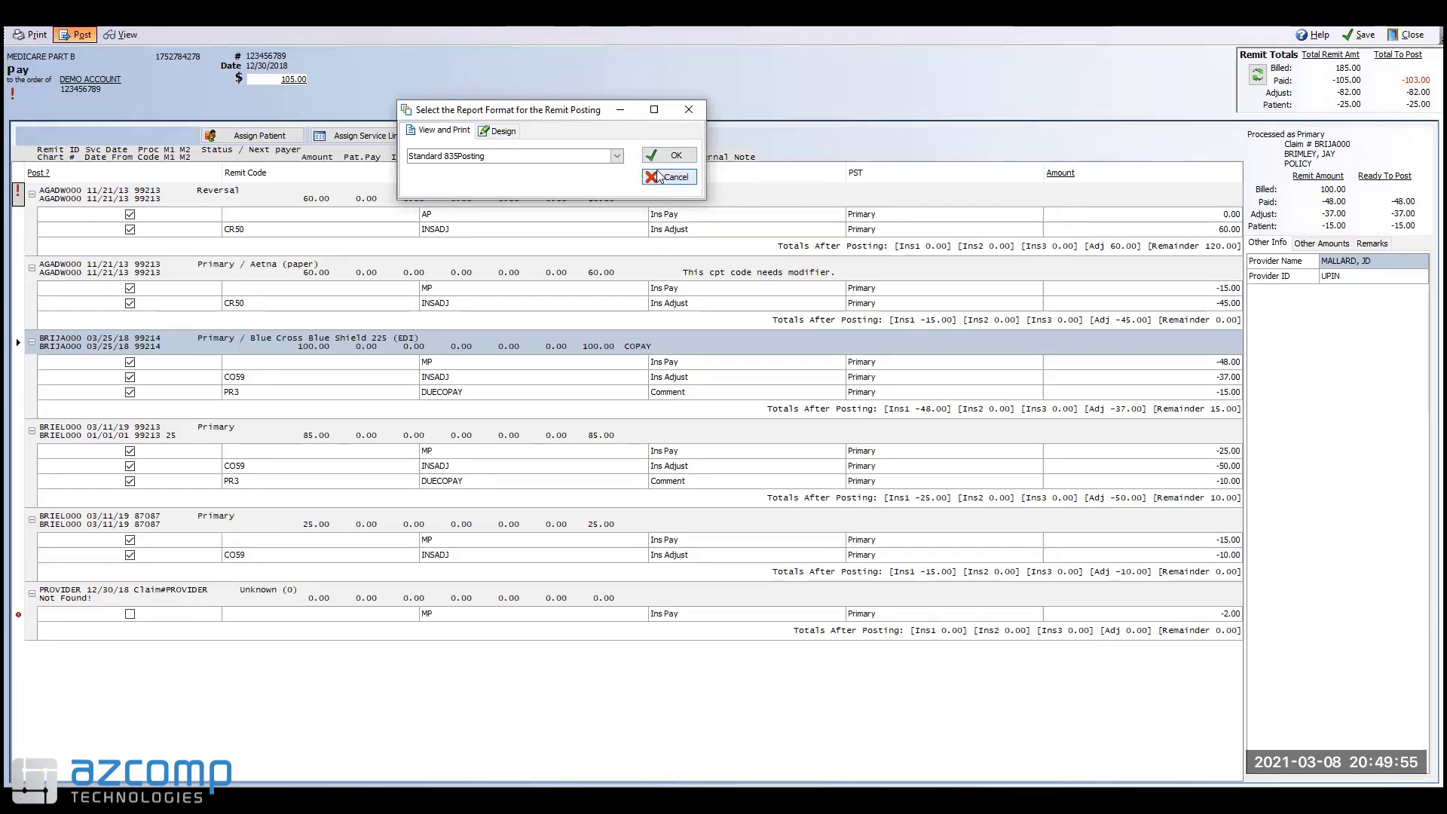
{"action": "left_click", "coordinate": [665, 156]}
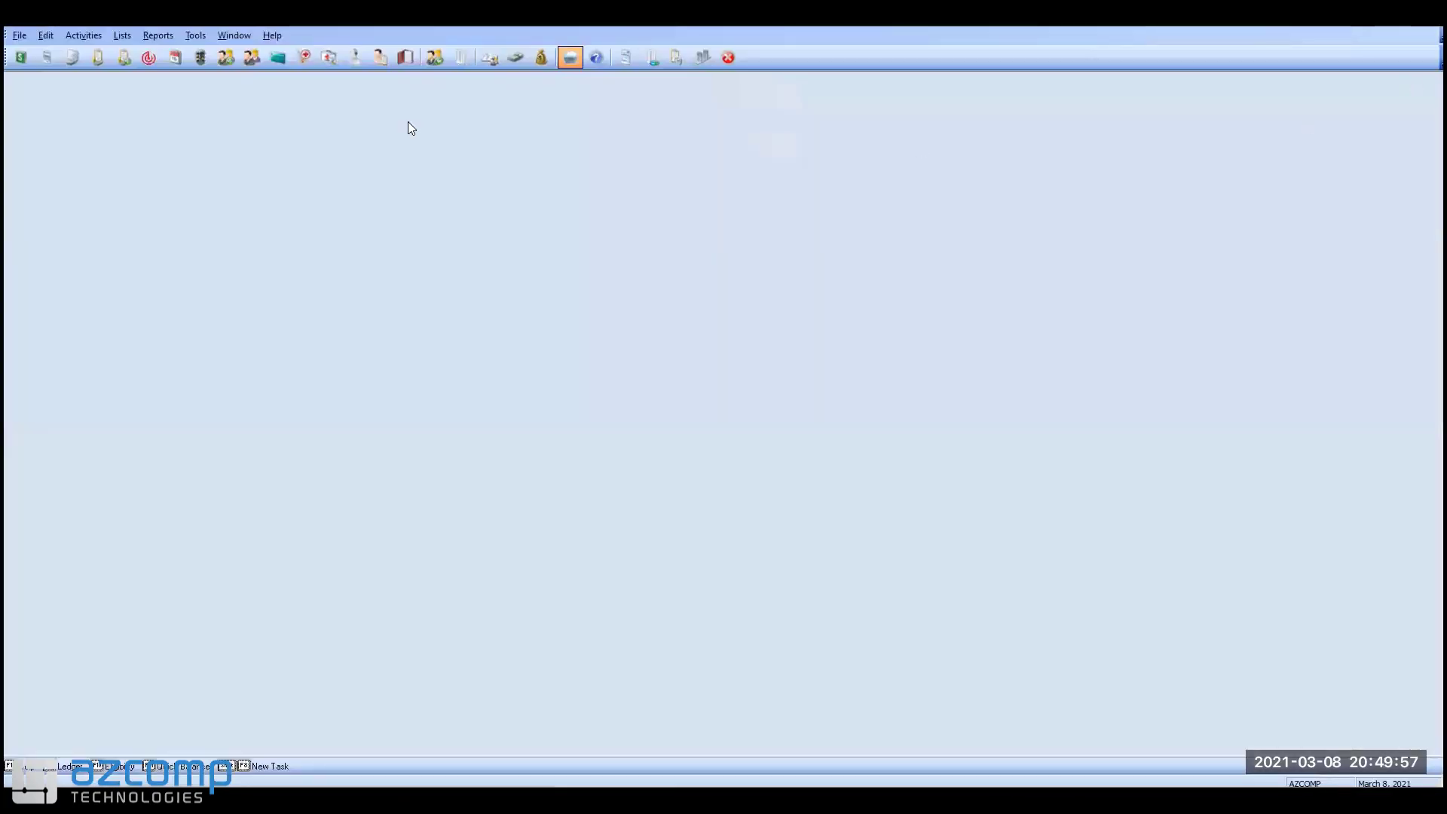
Step: Load the patient's account in the transaction ledger and select the 3/25/2018 charge
{"action": "left_click", "coordinate": [20, 57]}
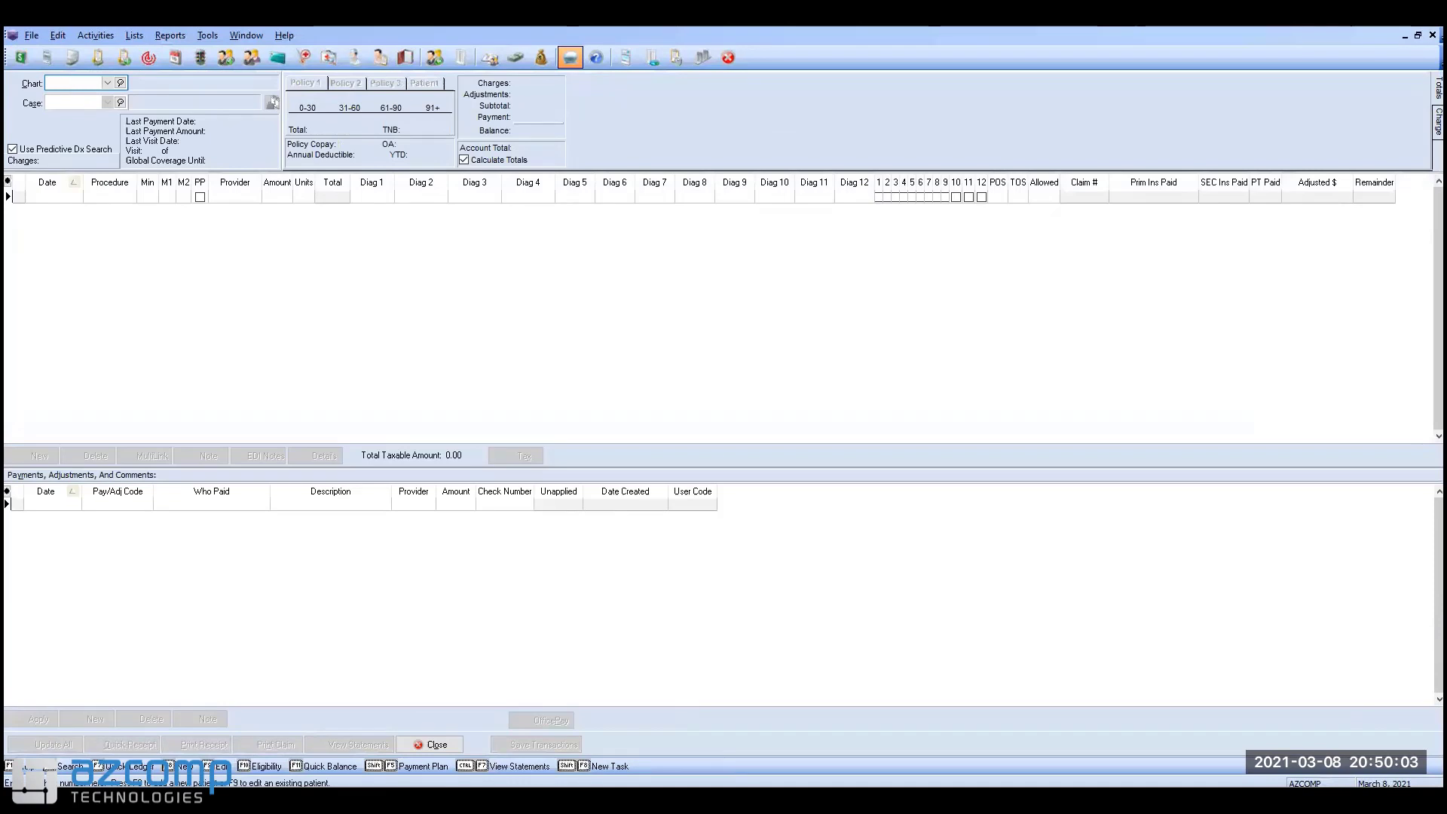
{"action": "type", "text": "BRIJA000"}
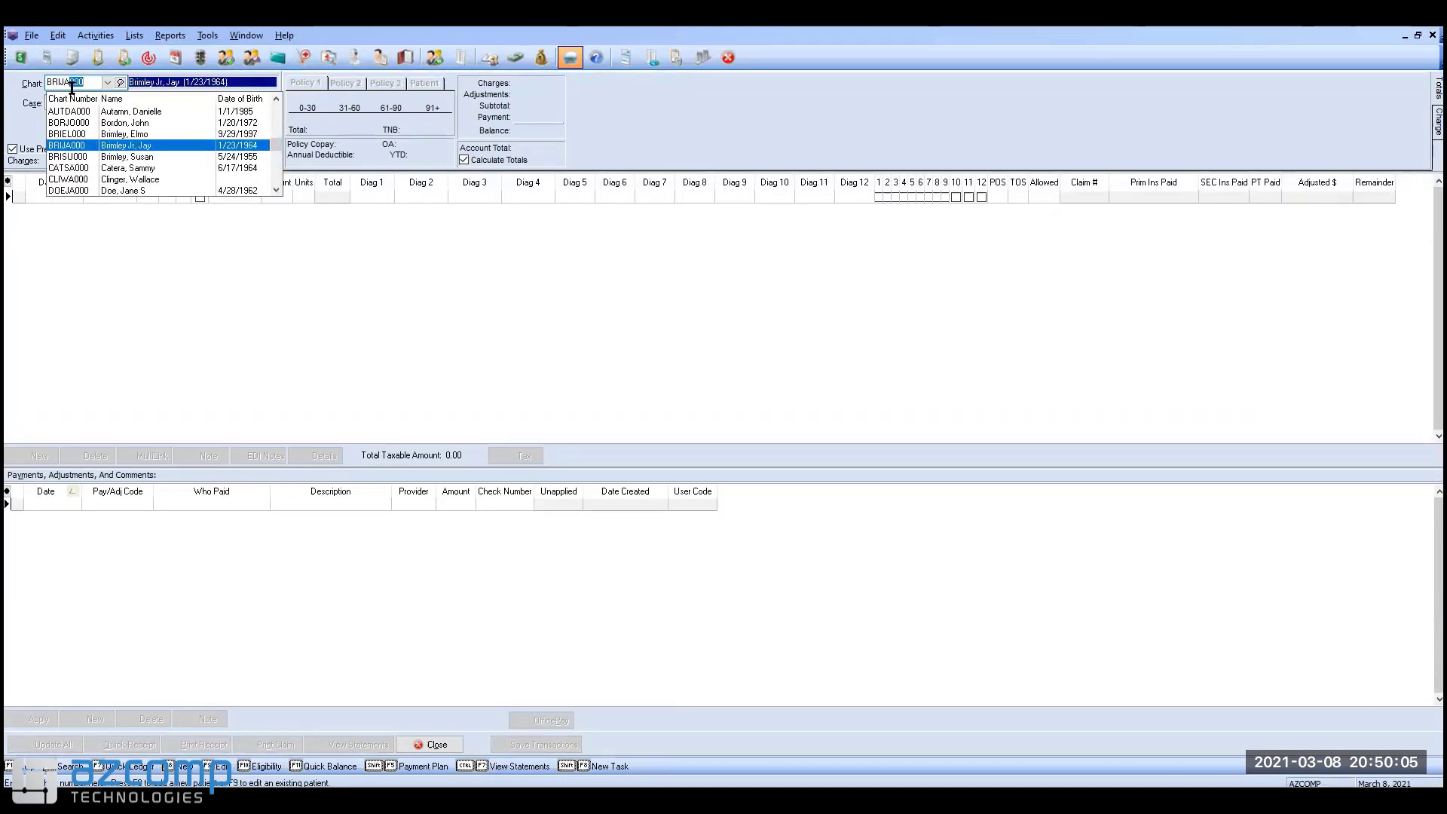
{"action": "key", "text": "Tab"}
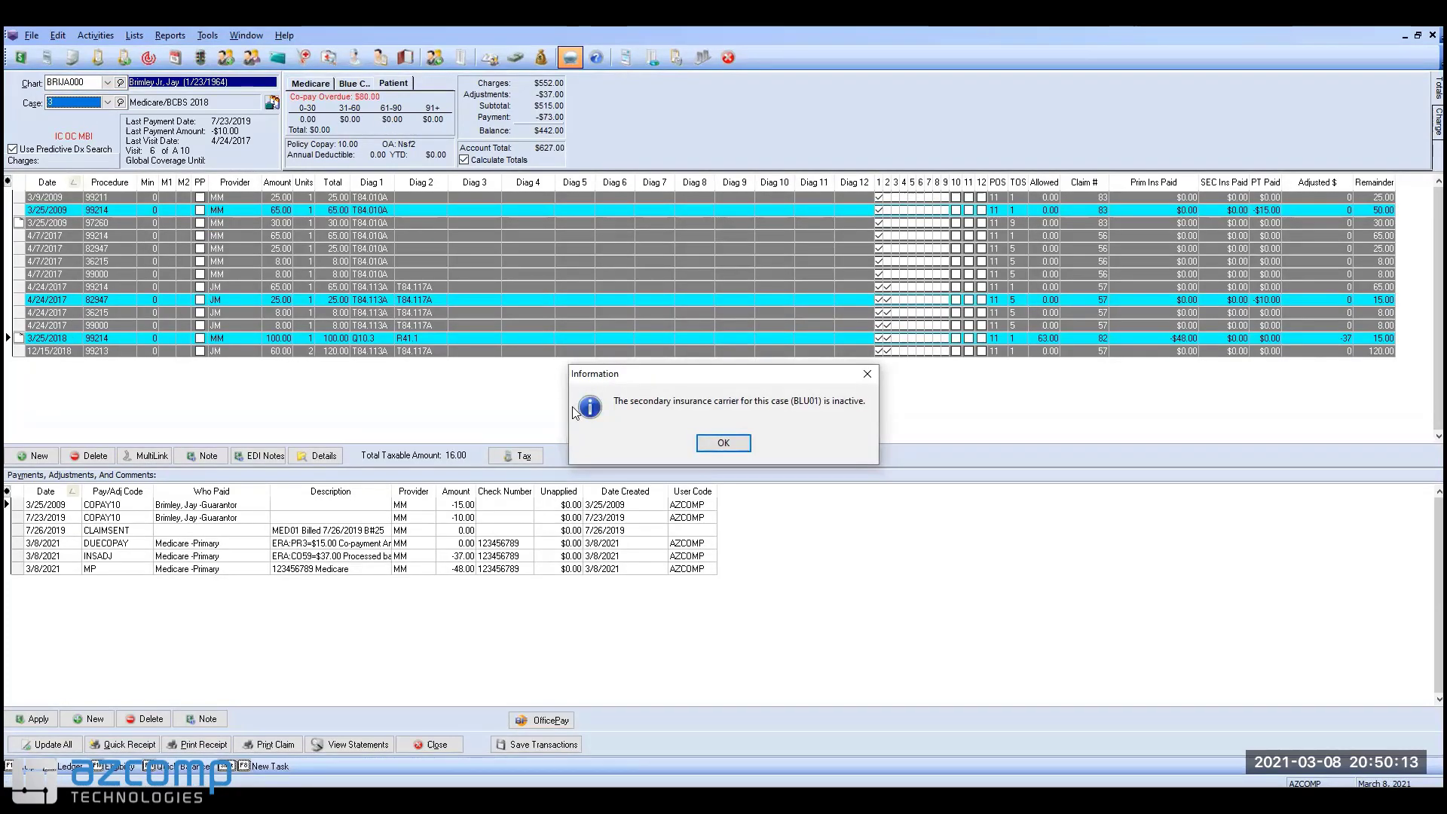
{"action": "left_click", "coordinate": [723, 441]}
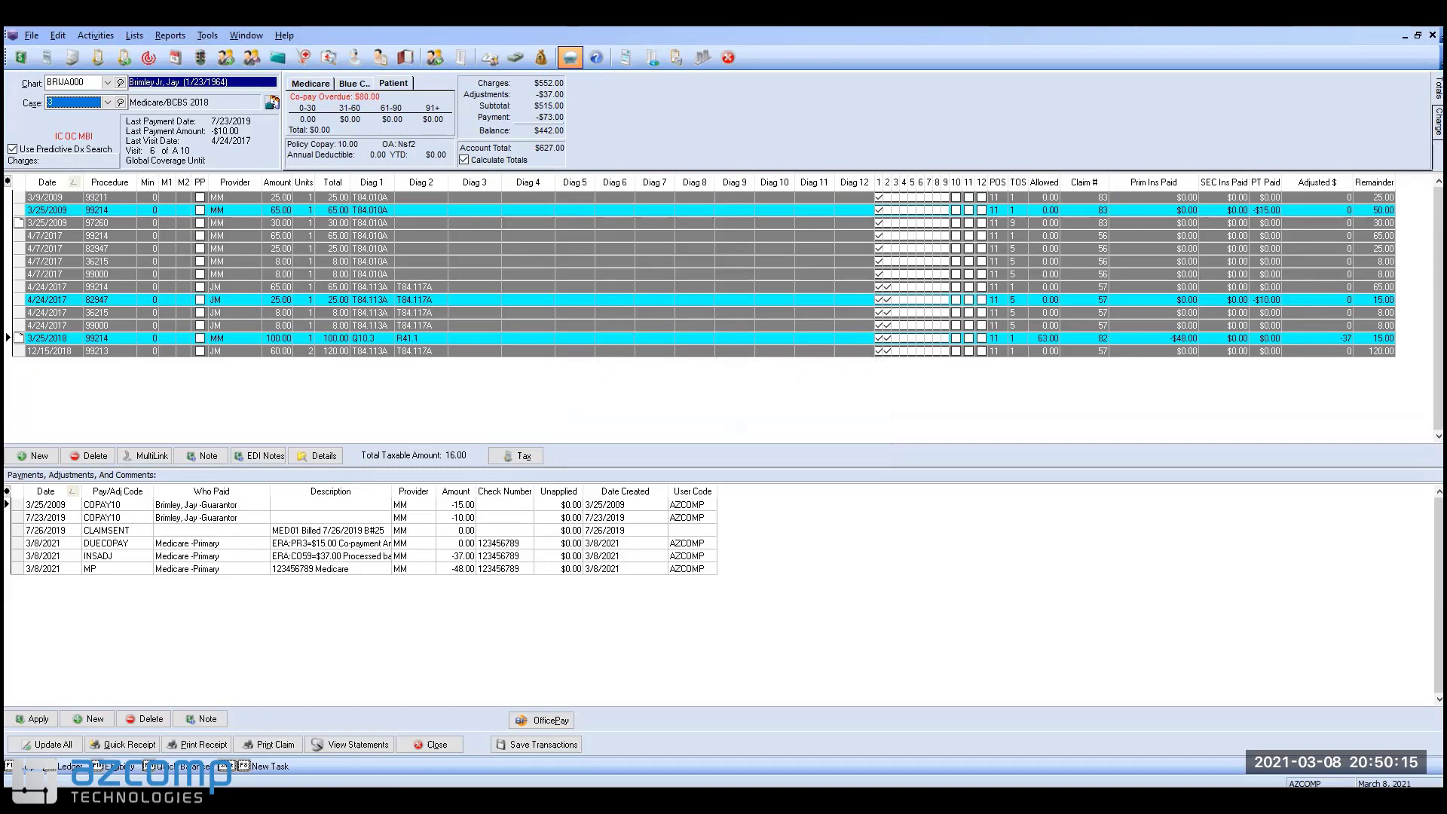
{"action": "left_click", "coordinate": [27, 338]}
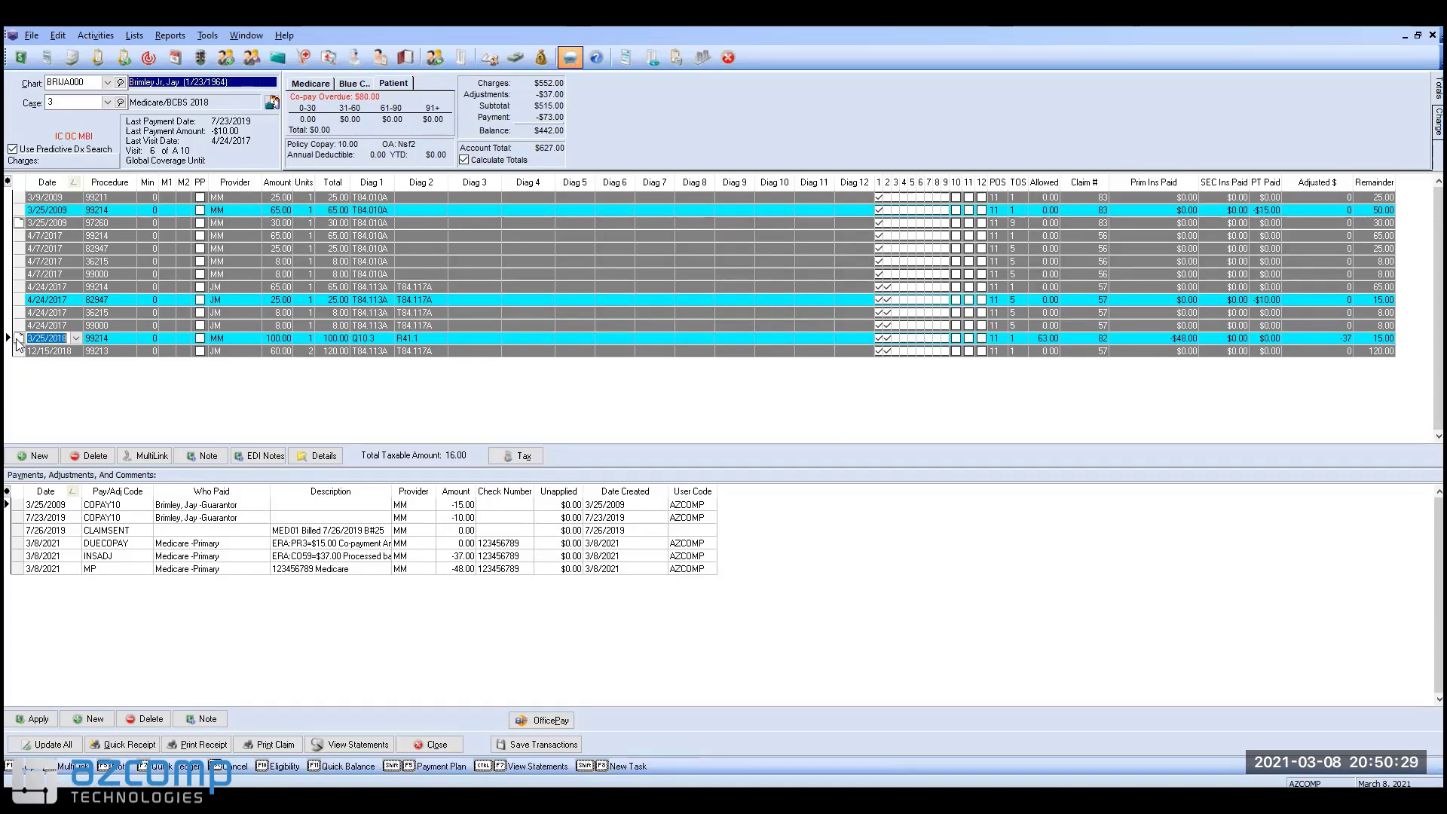
Step: Open the 3/25/2018 charge's Transaction Documentation and review its copay statement note
{"action": "right_click", "coordinate": [19, 345]}
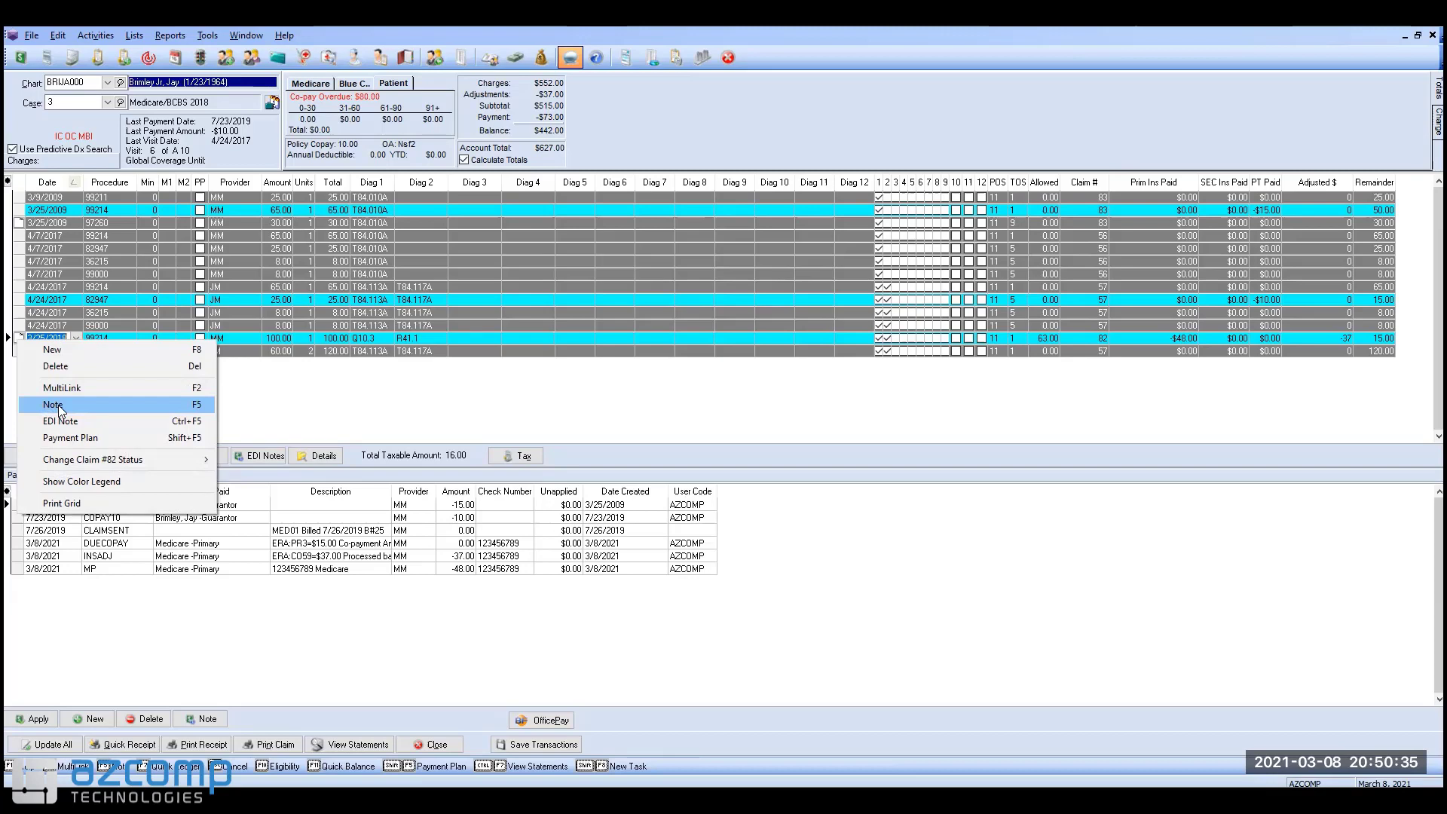
{"action": "left_click", "coordinate": [250, 398]}
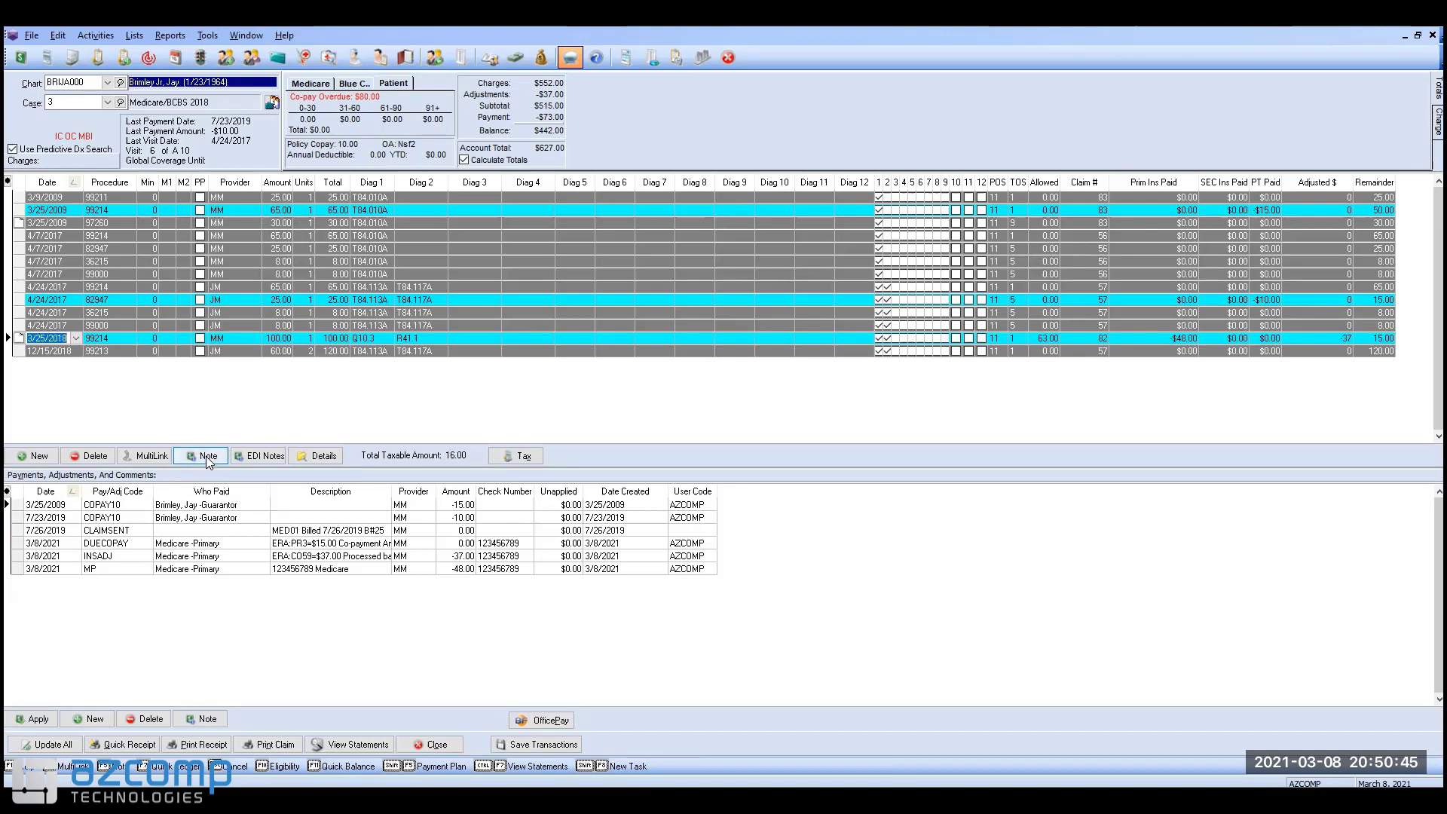
{"action": "left_click", "coordinate": [208, 459]}
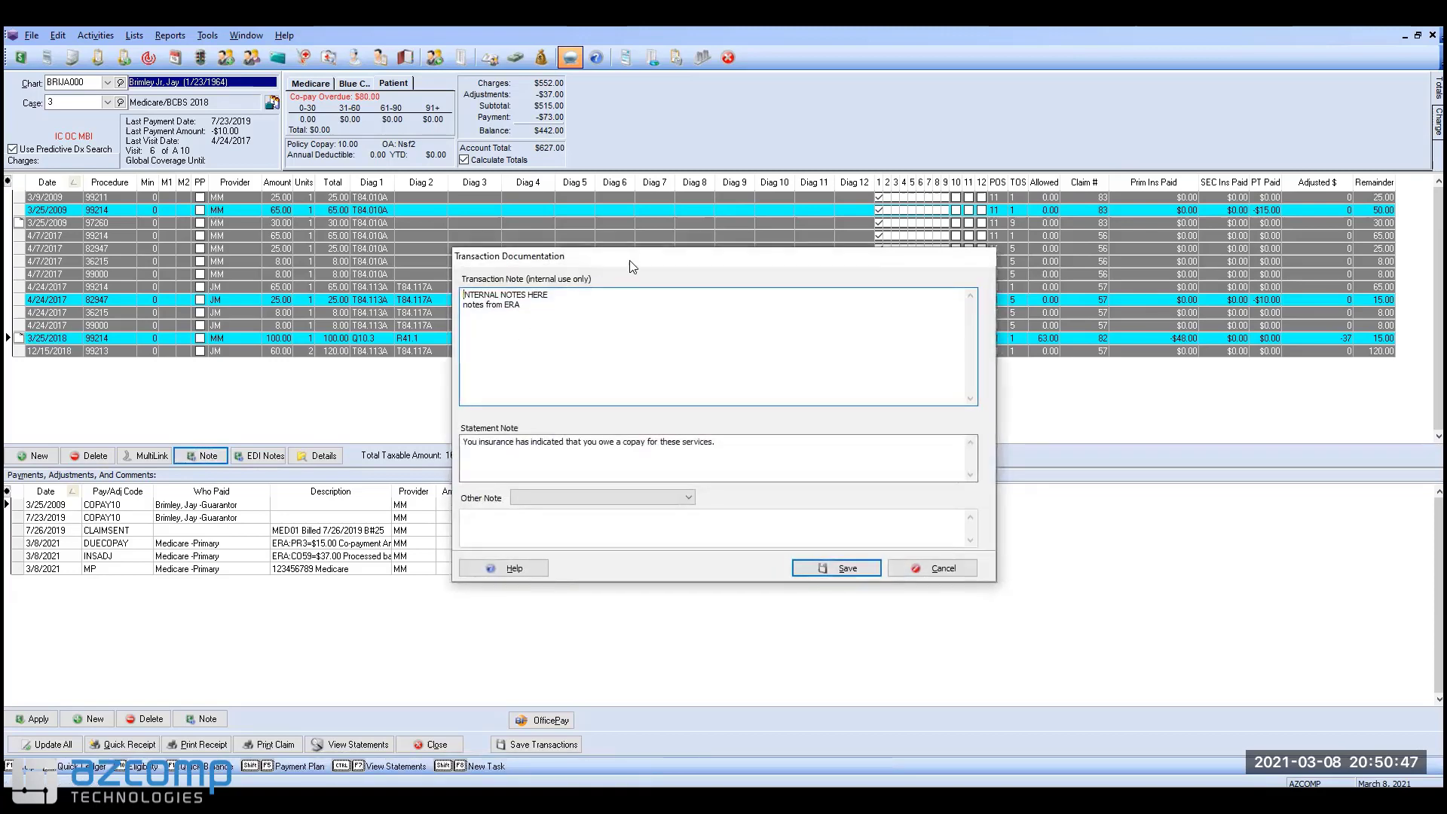
{"action": "left_click_drag", "start_coordinate": [612, 259], "coordinate": [470, 241]}
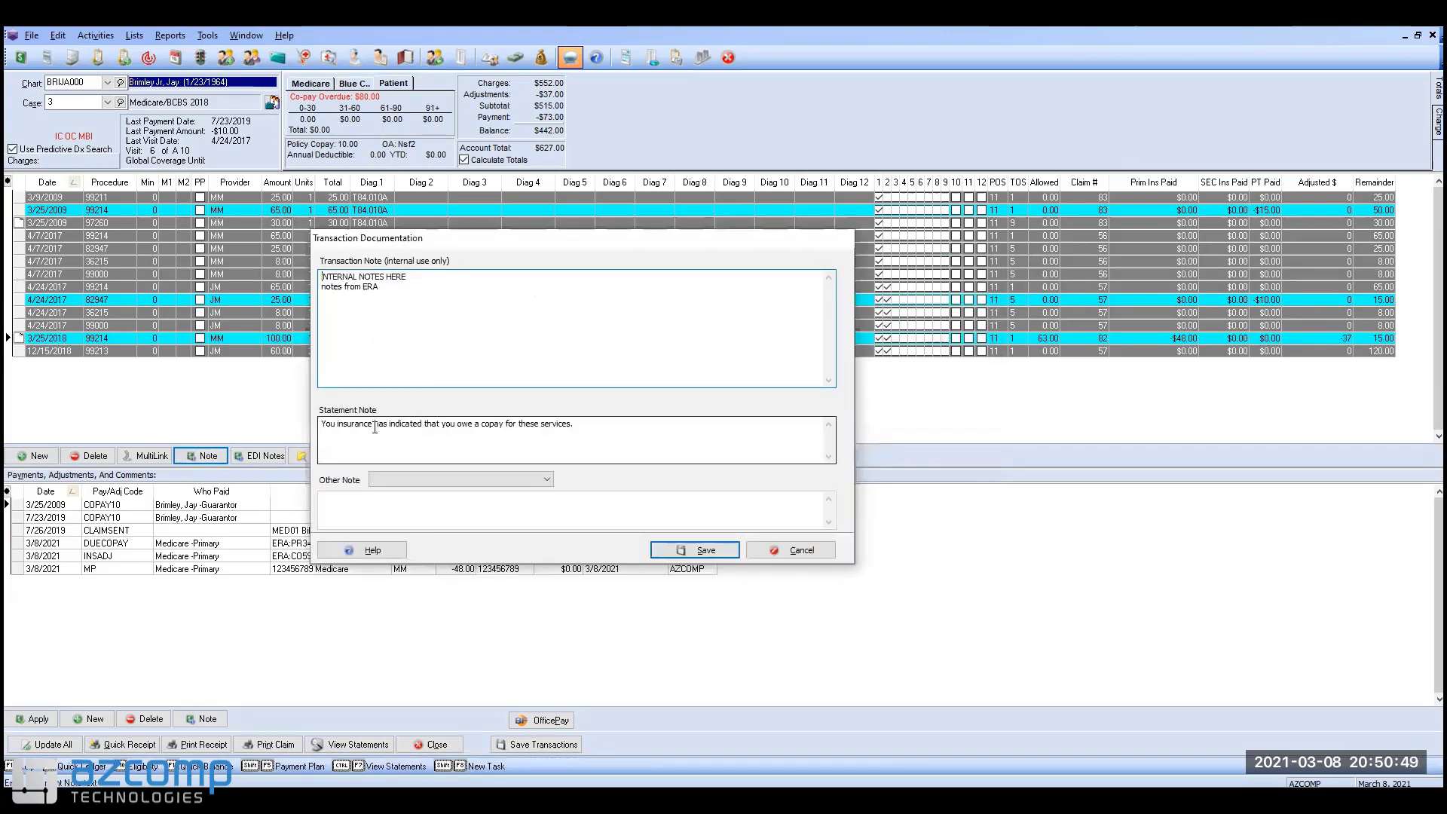
{"action": "left_click_drag", "start_coordinate": [575, 424], "coordinate": [459, 427]}
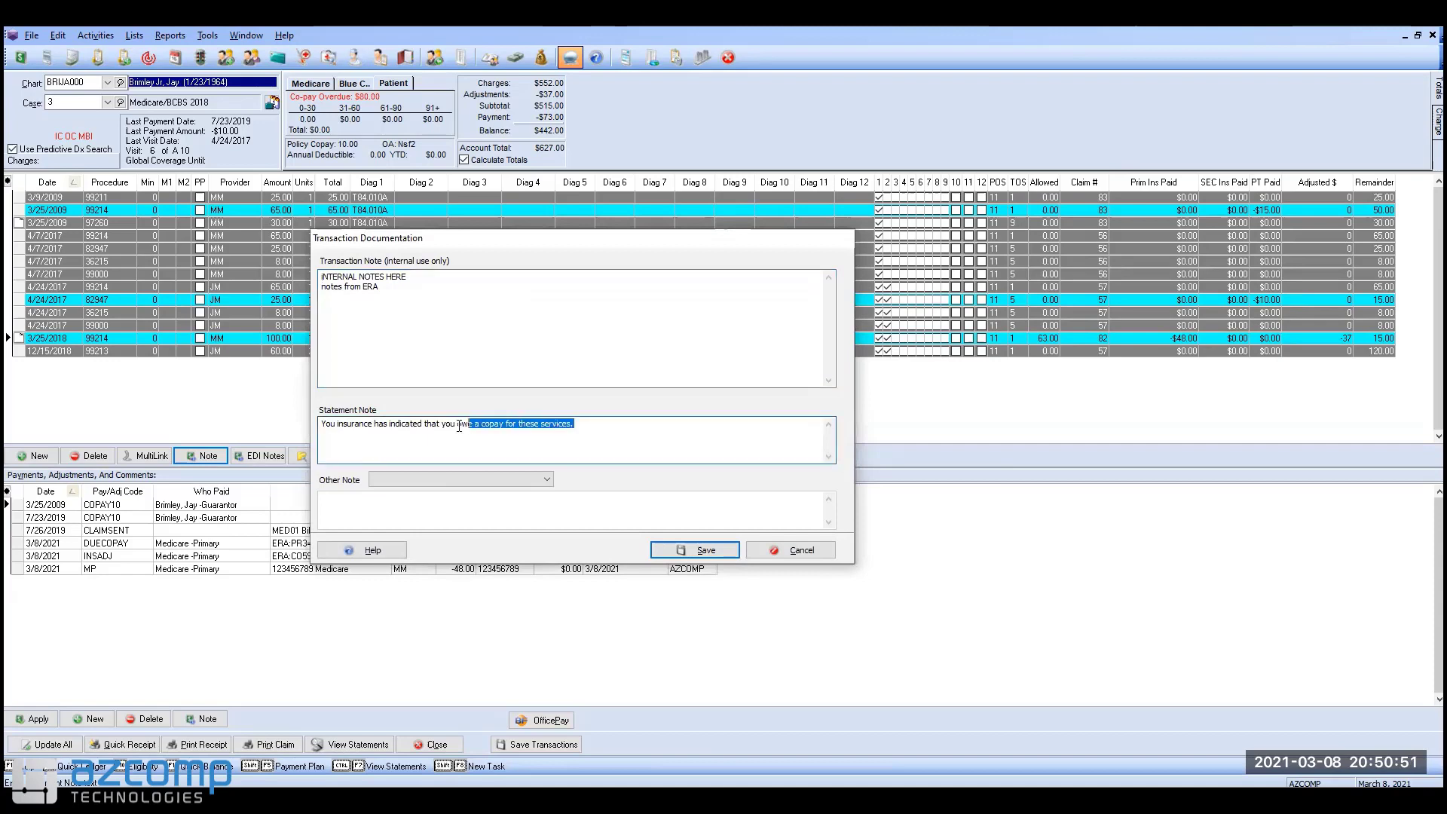
{"action": "left_click_drag", "start_coordinate": [332, 424], "coordinate": [325, 427]}
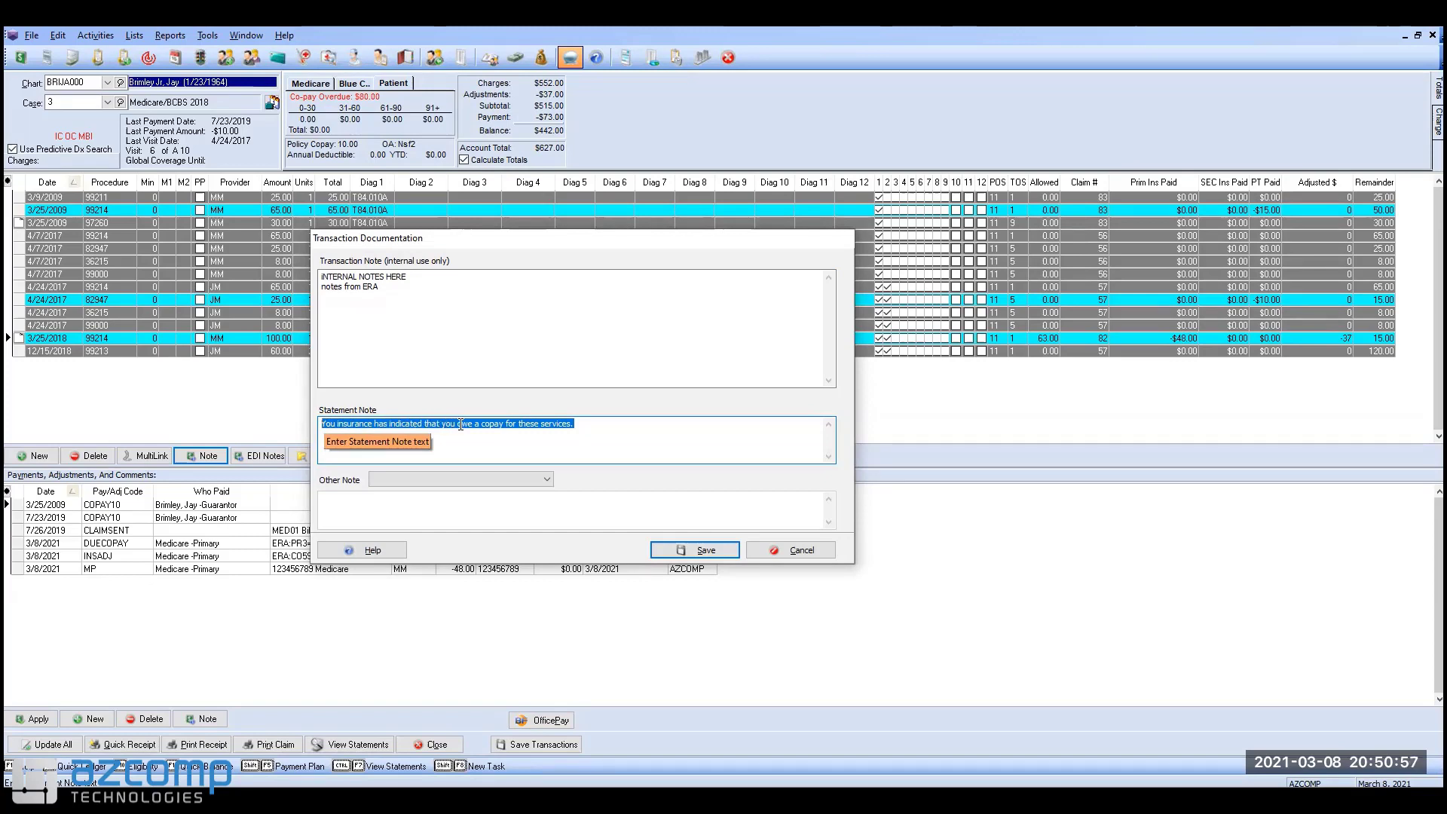
{"action": "left_click", "coordinate": [587, 423]}
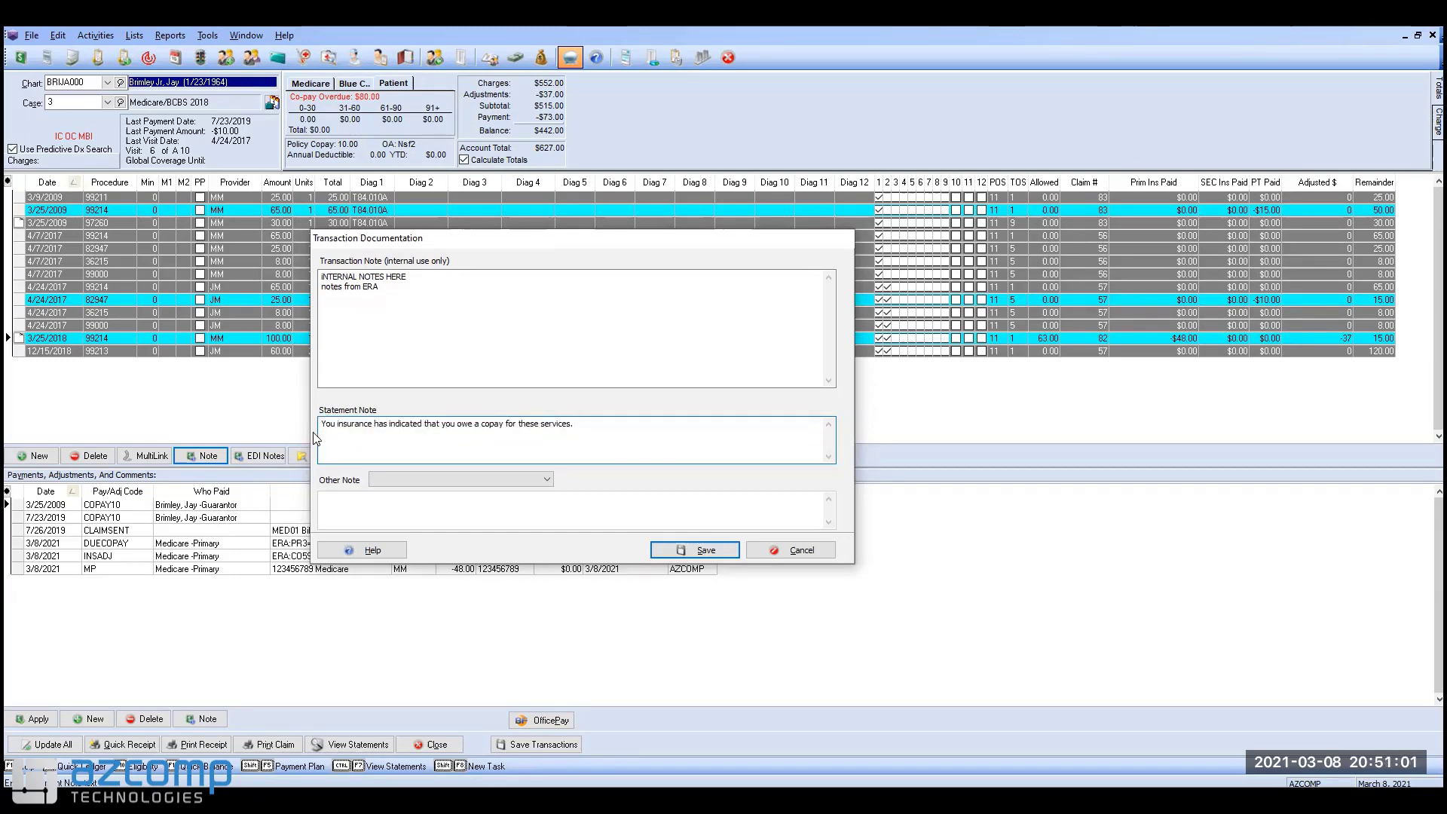
Step: Save the charge notes, then create remainder statement 67 with the transaction date cleared
{"action": "left_click", "coordinate": [705, 551]}
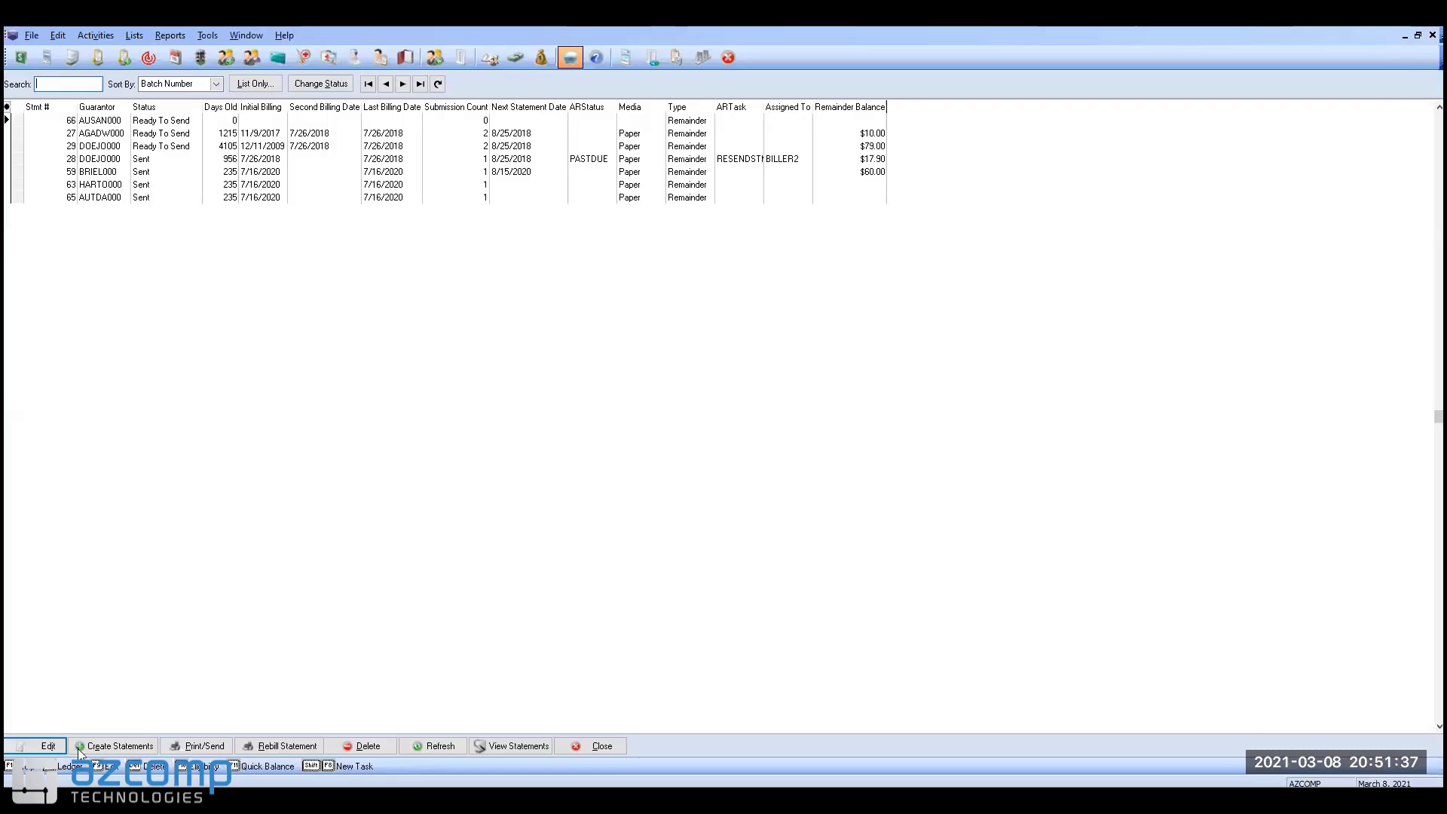
{"action": "left_click", "coordinate": [110, 746]}
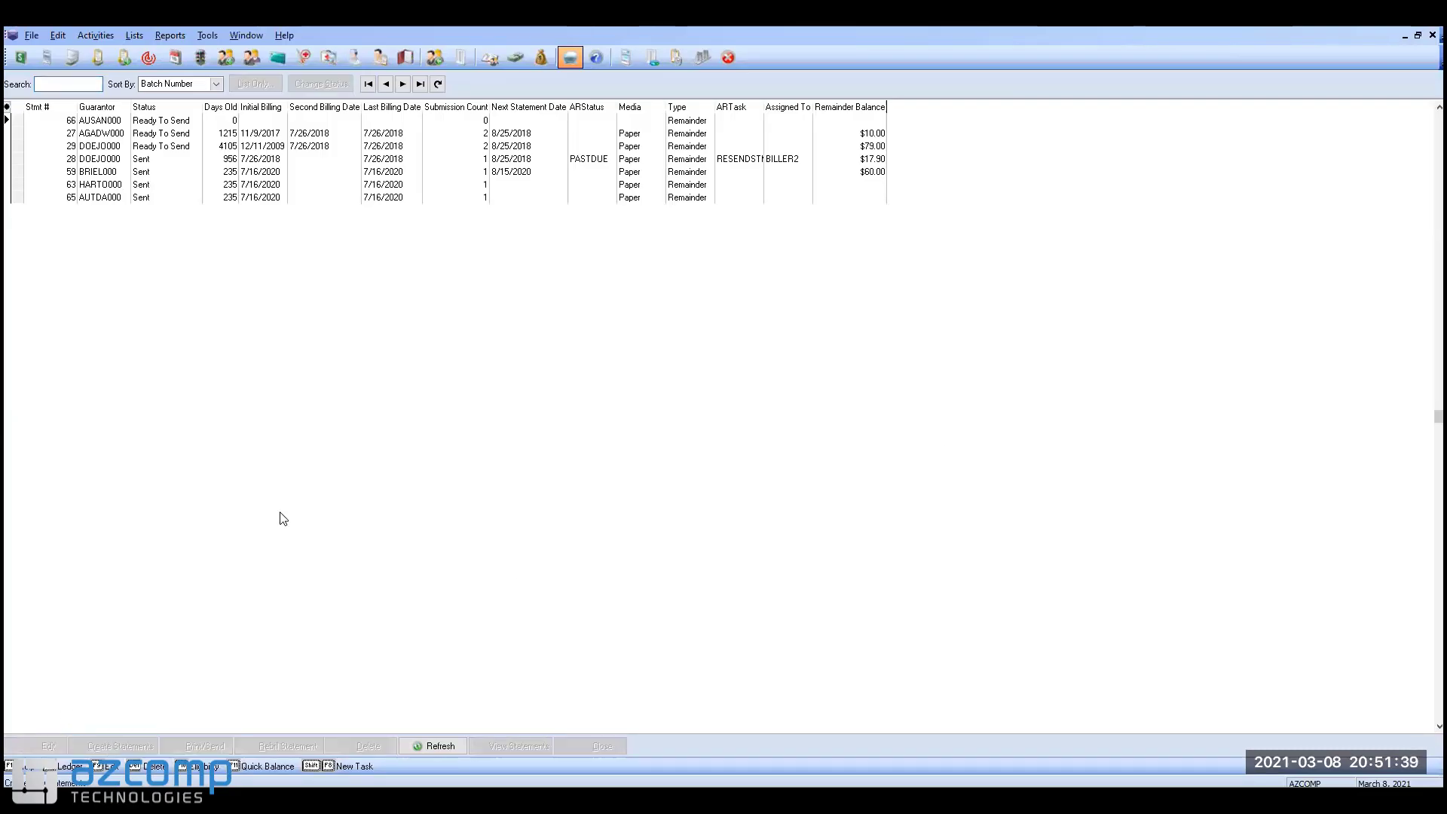
{"action": "left_click", "coordinate": [688, 324]}
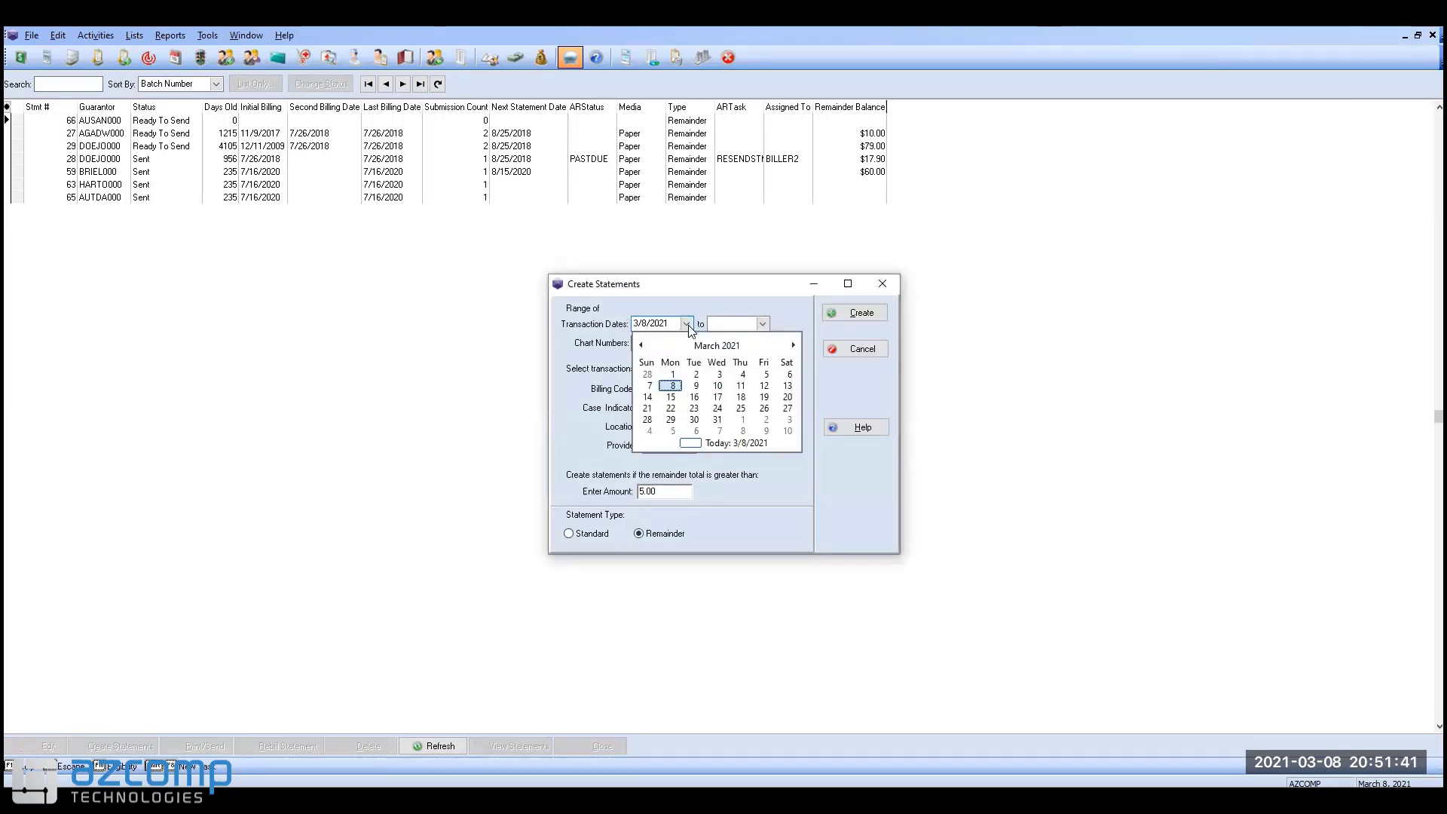
{"action": "left_click", "coordinate": [689, 325]}
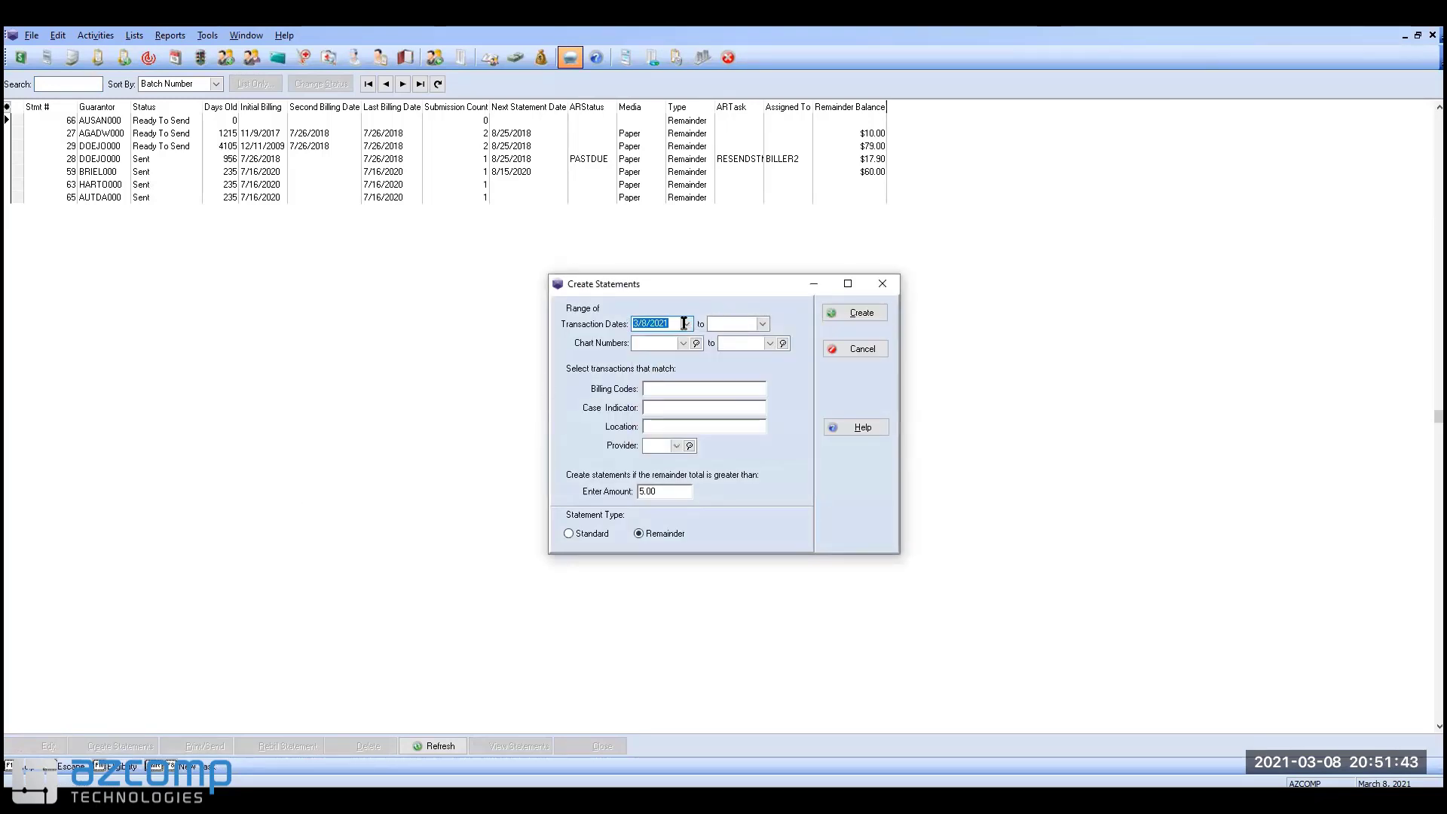
{"action": "key", "text": "Delete"}
{"action": "left_click", "coordinate": [857, 315]}
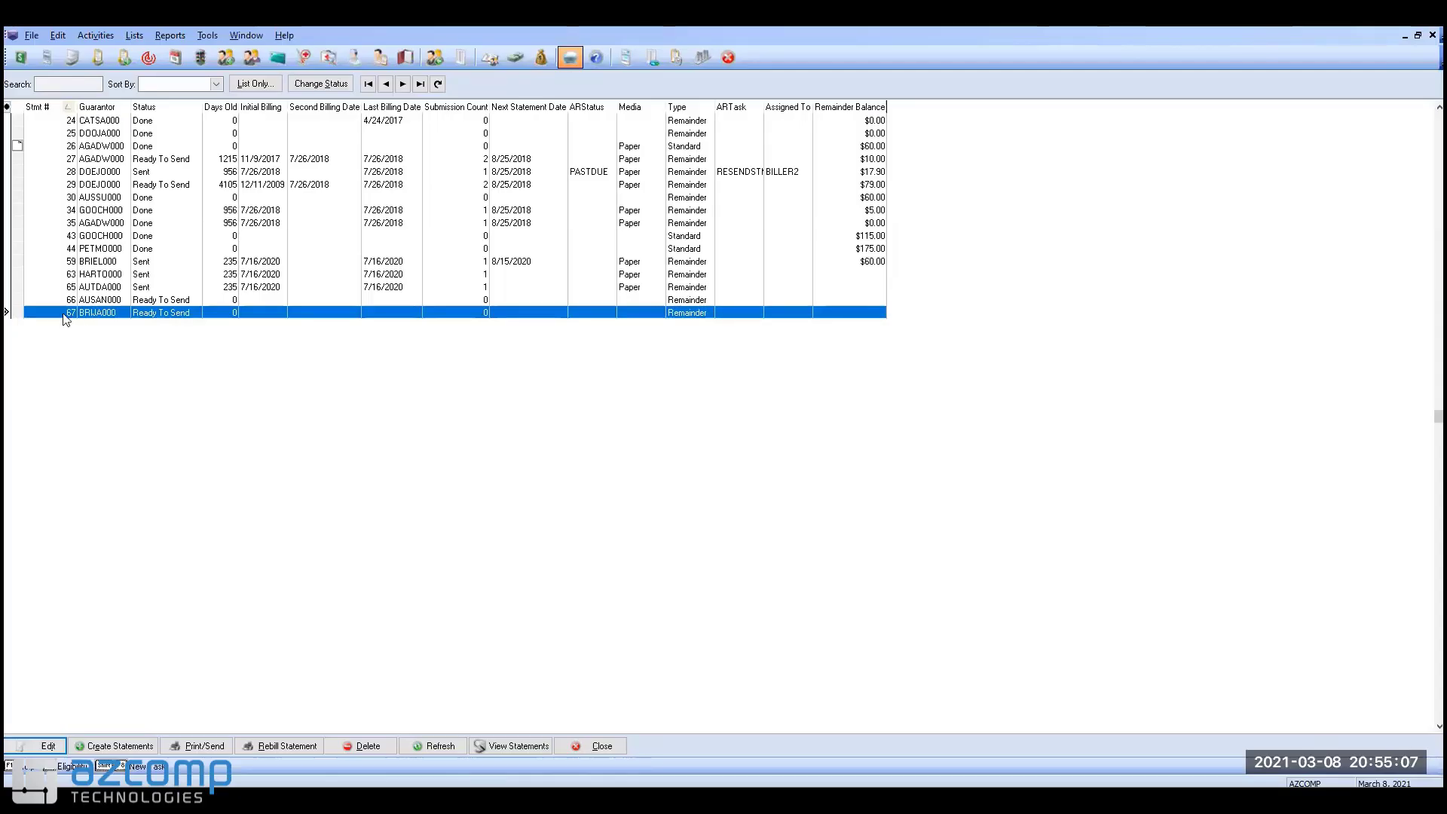
{"action": "left_click", "coordinate": [214, 748]}
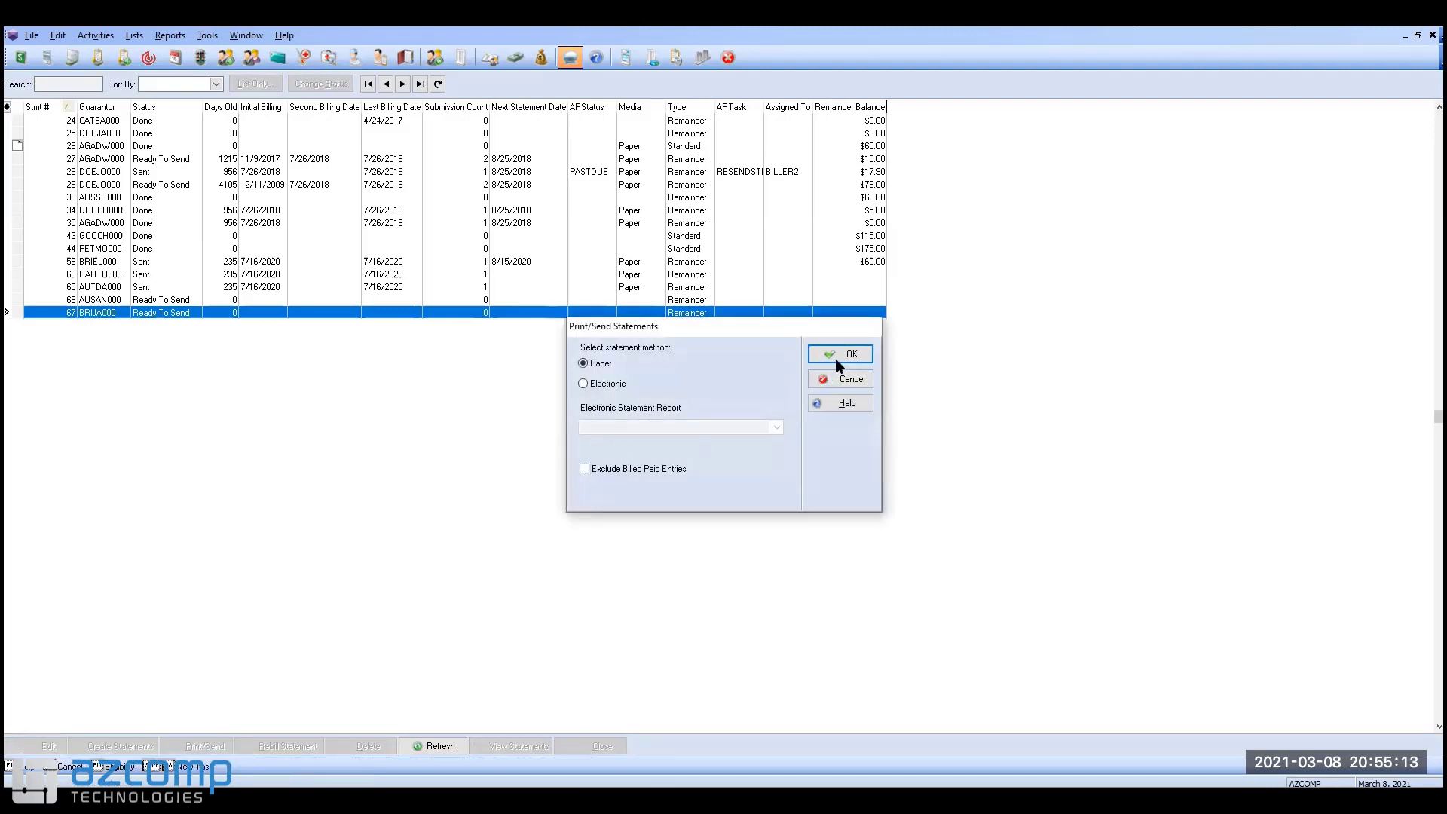
Step: Send statements on paper using the Remainder Statement (Combined Pmt/Msg) format
{"action": "left_click", "coordinate": [835, 354]}
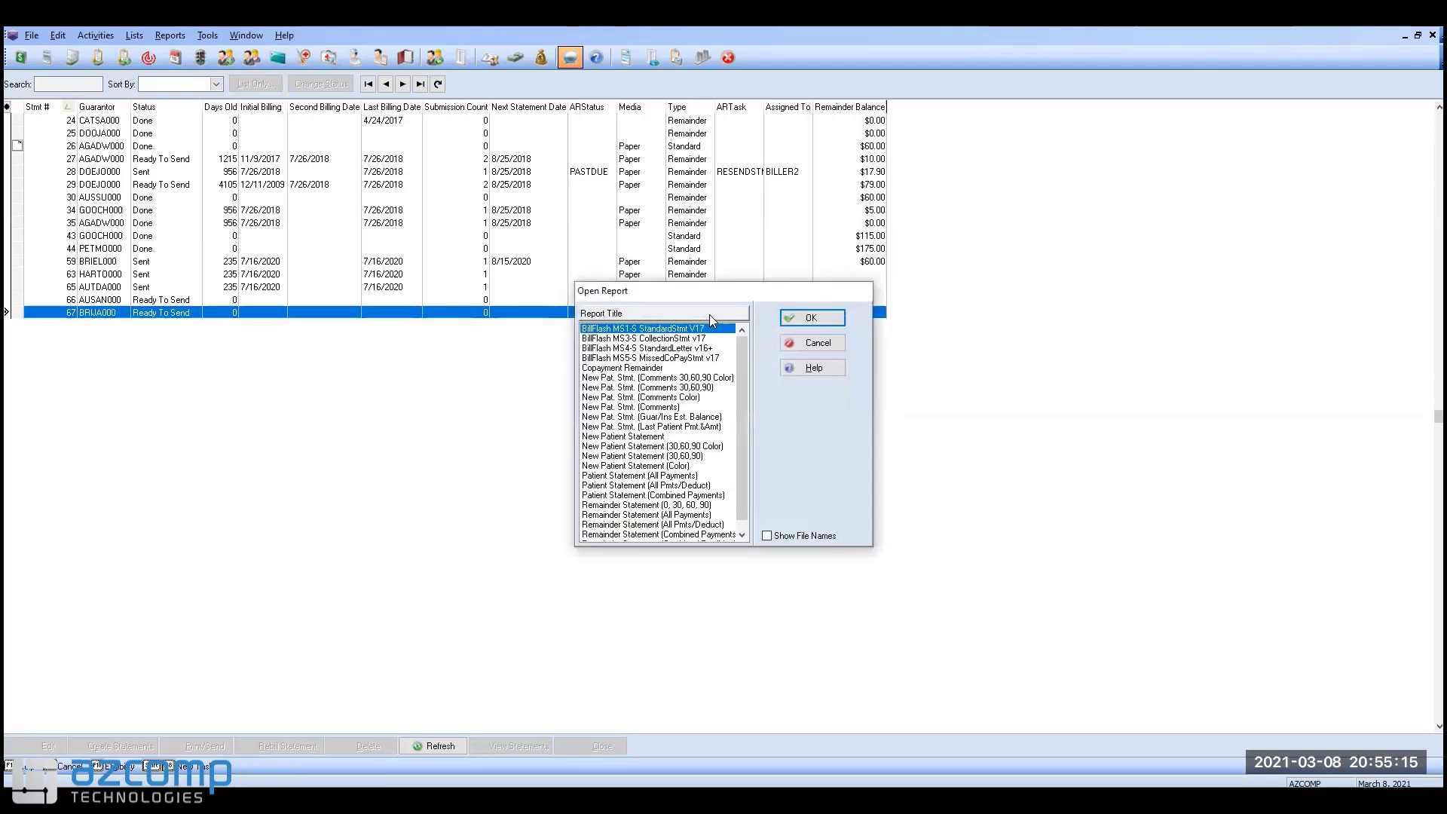
{"action": "scroll", "coordinate": [736, 355], "scroll_direction": "down", "scroll_amount": 1}
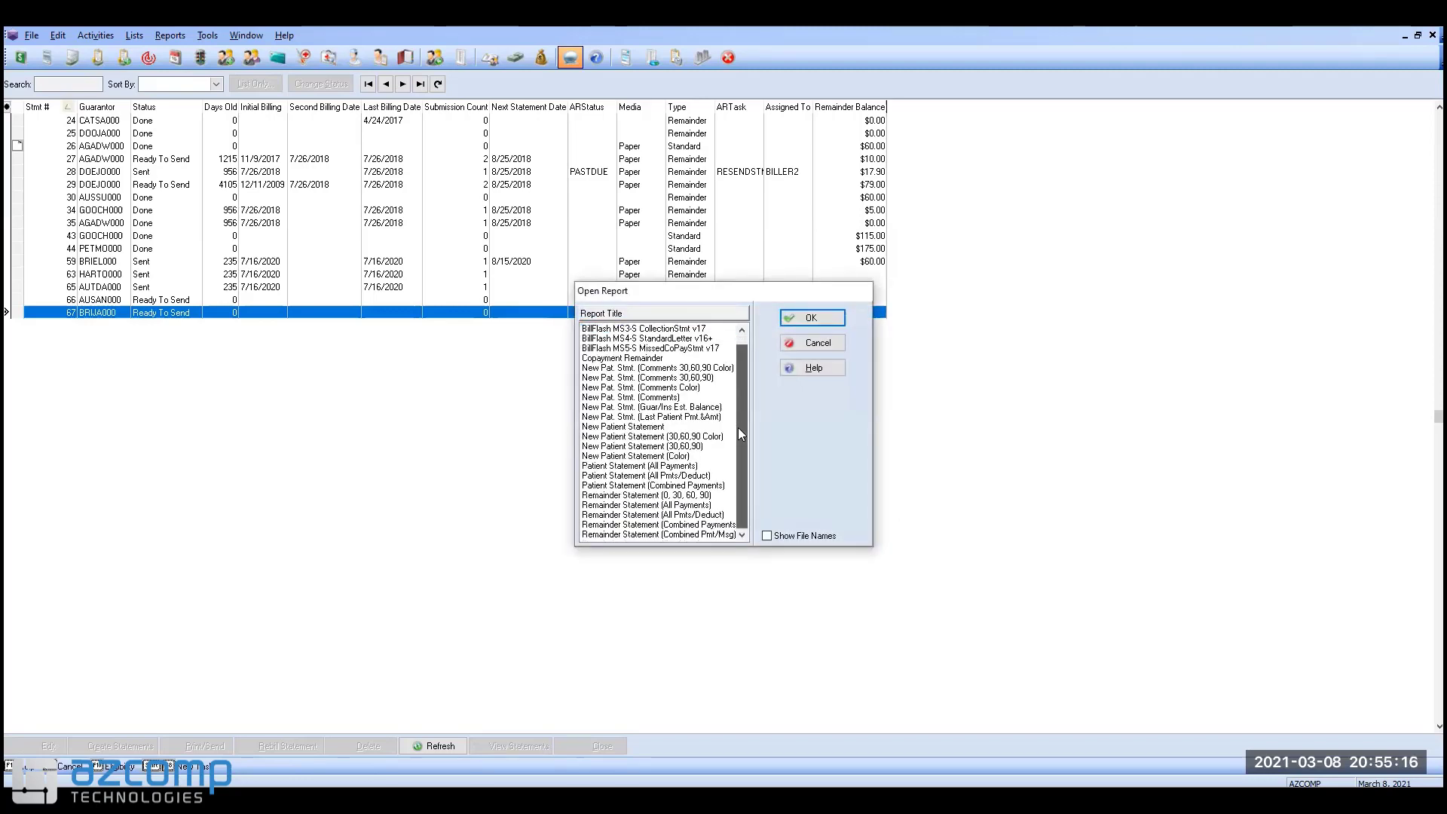
{"action": "left_click", "coordinate": [676, 535]}
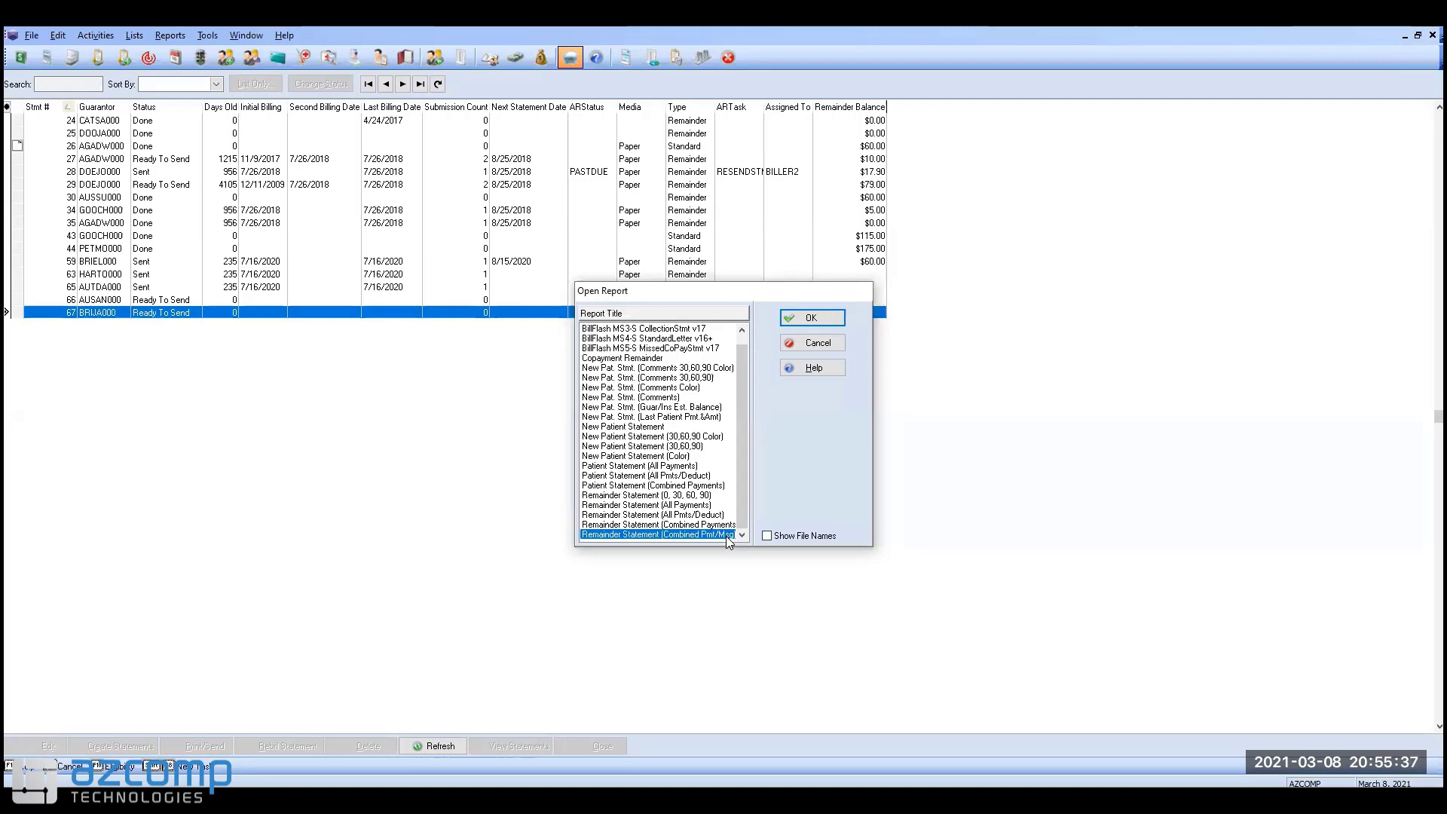
{"action": "left_click", "coordinate": [824, 322]}
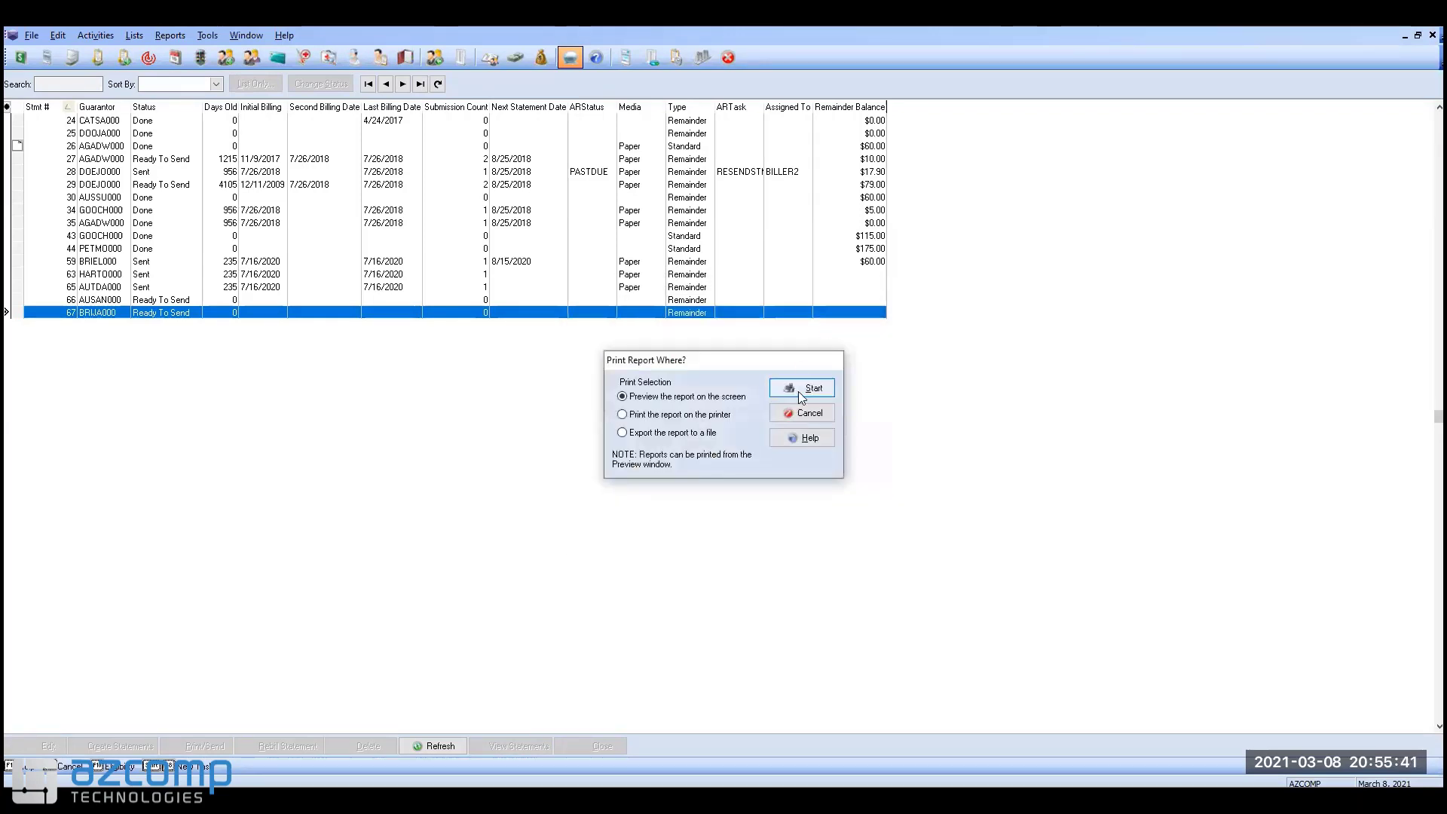
Step: Preview the statement on screen with the chart number range limited to the patient
{"action": "left_click", "coordinate": [800, 389]}
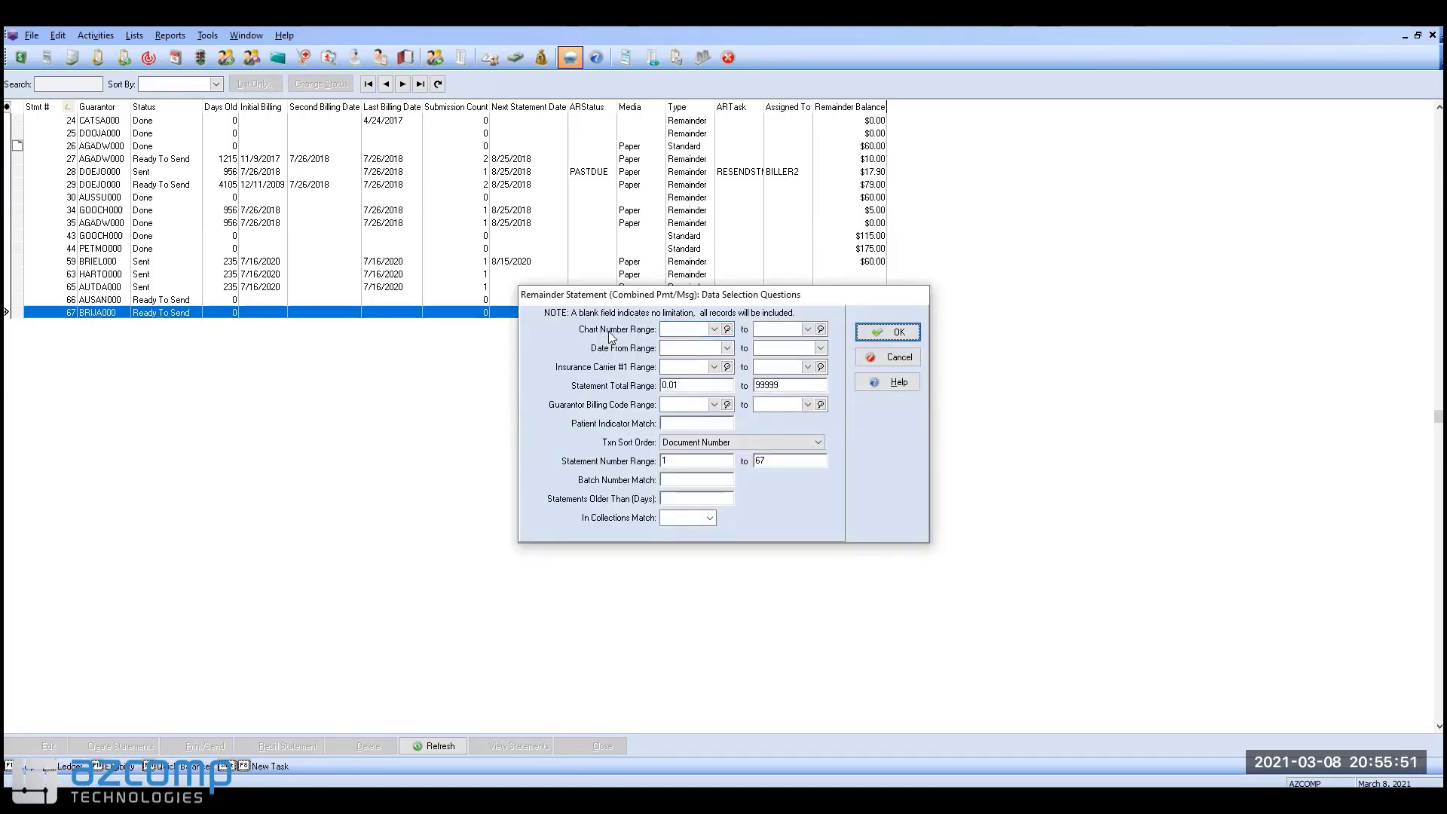
{"action": "left_click", "coordinate": [677, 330]}
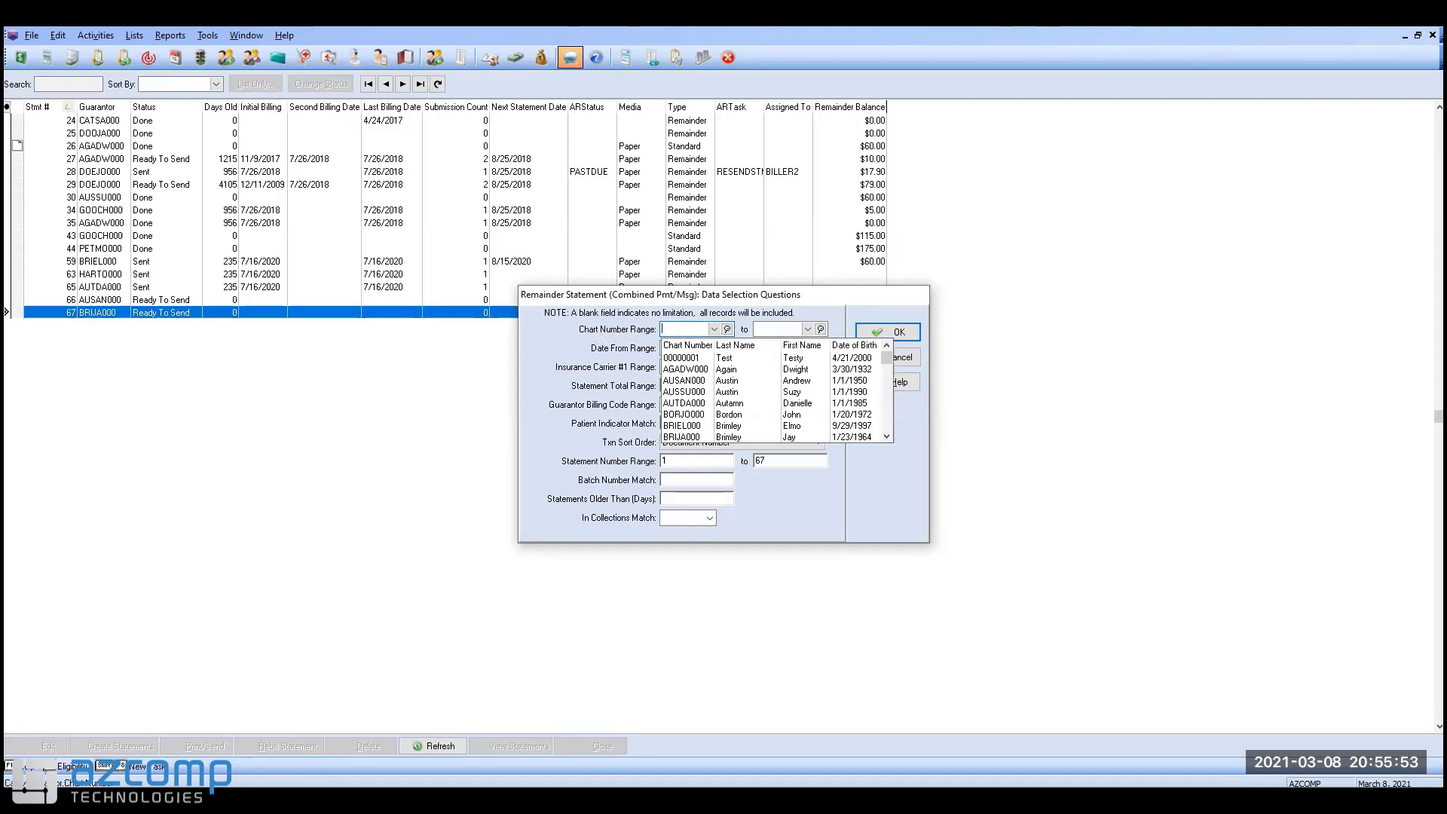
{"action": "type", "text": "brija000"}
{"action": "key", "text": "Tab"}
{"action": "type", "text": "b"}
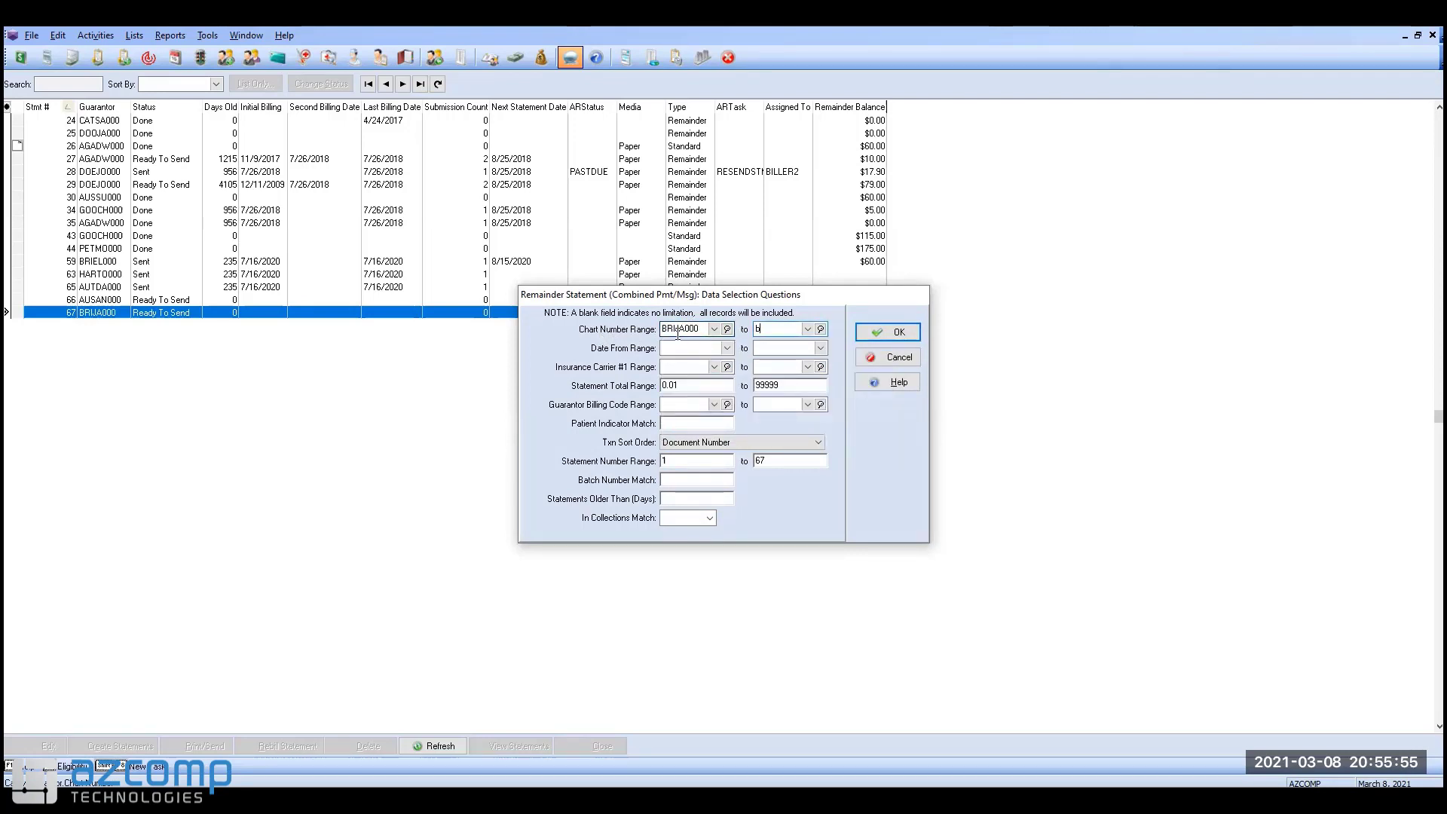
{"action": "type", "text": "rija000"}
{"action": "key", "text": "Return"}
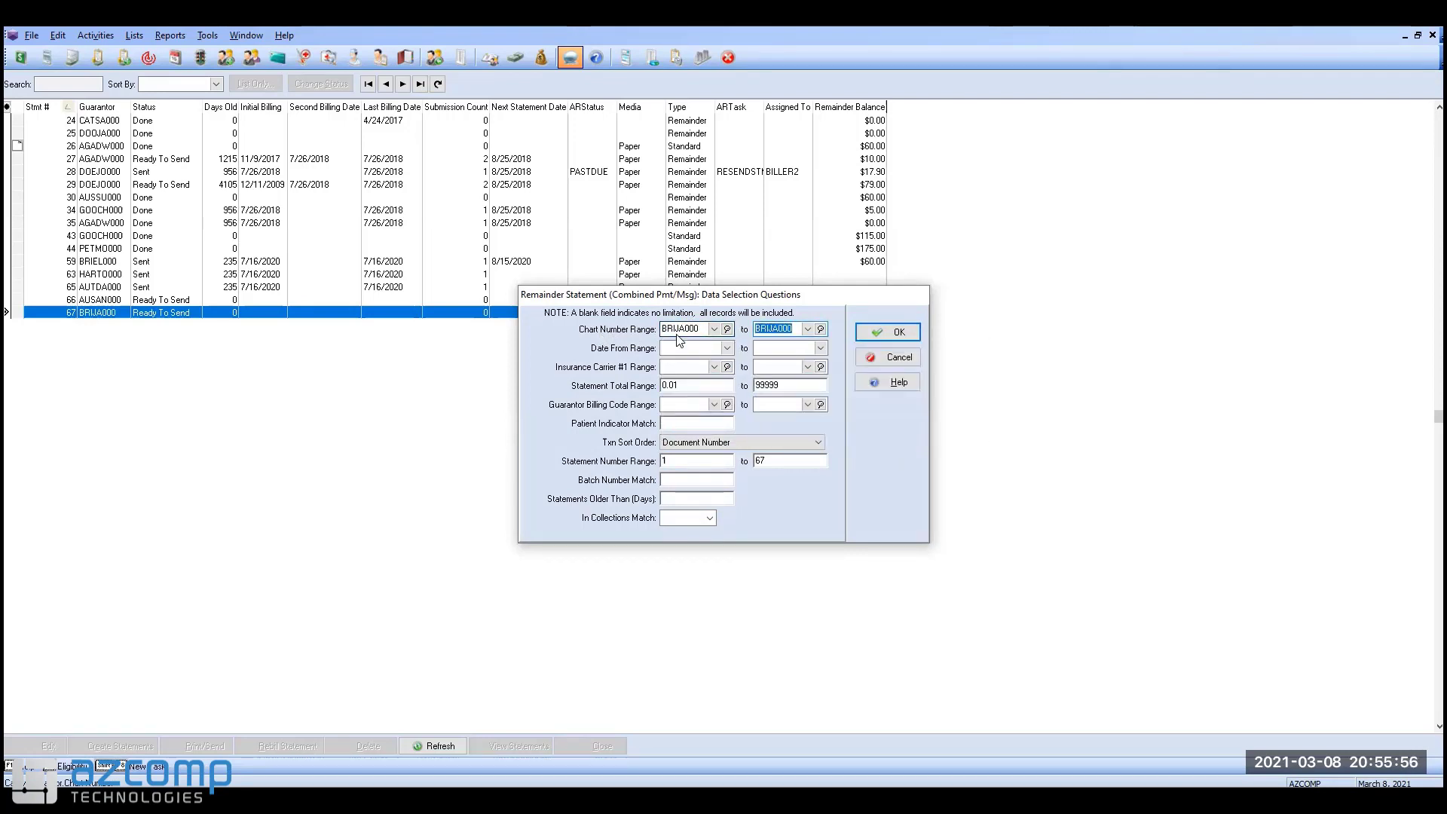
{"action": "left_click", "coordinate": [881, 329]}
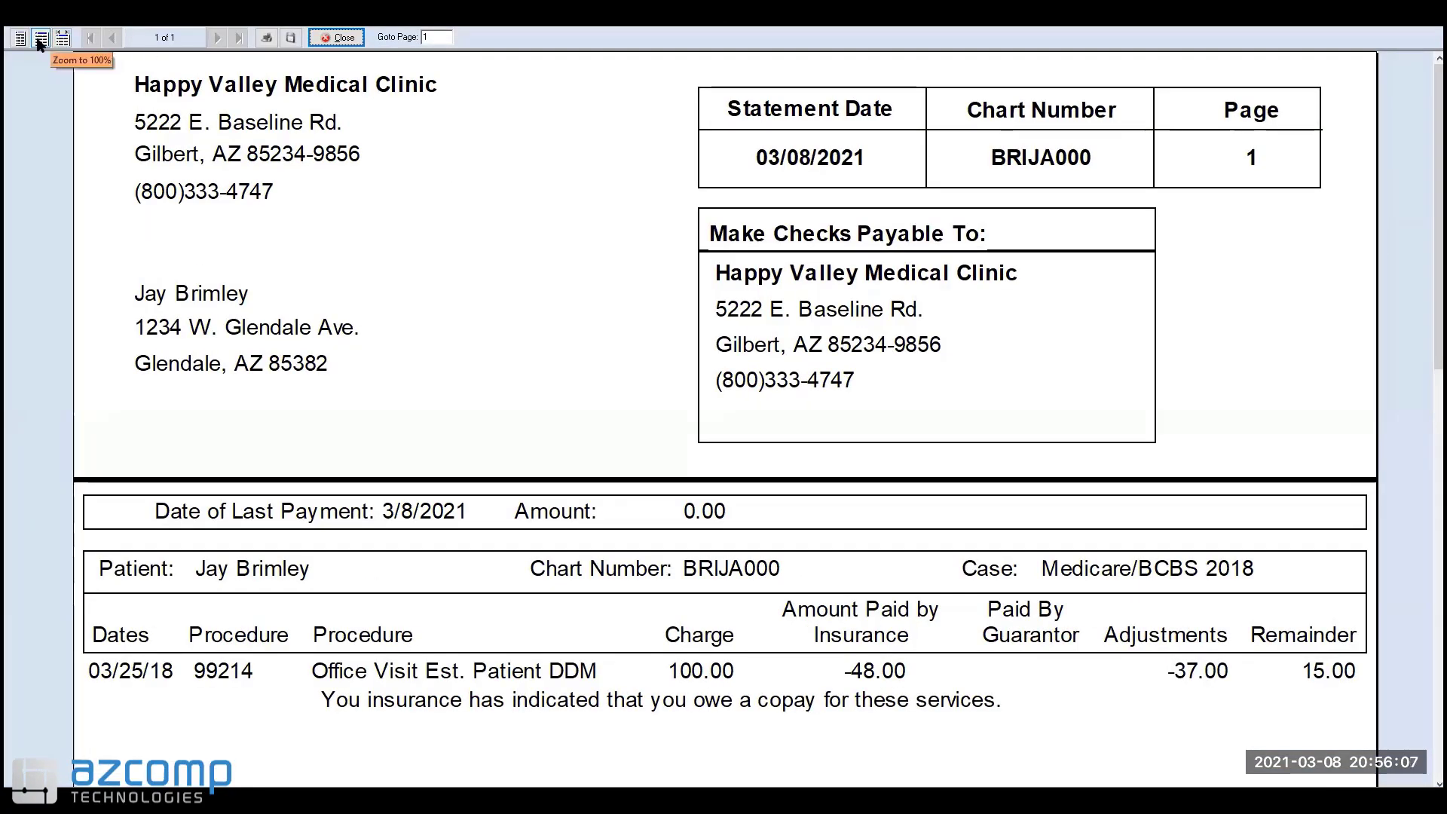
Step: View the whole statement page, then close the preview back to the Statements list
{"action": "left_click", "coordinate": [40, 39]}
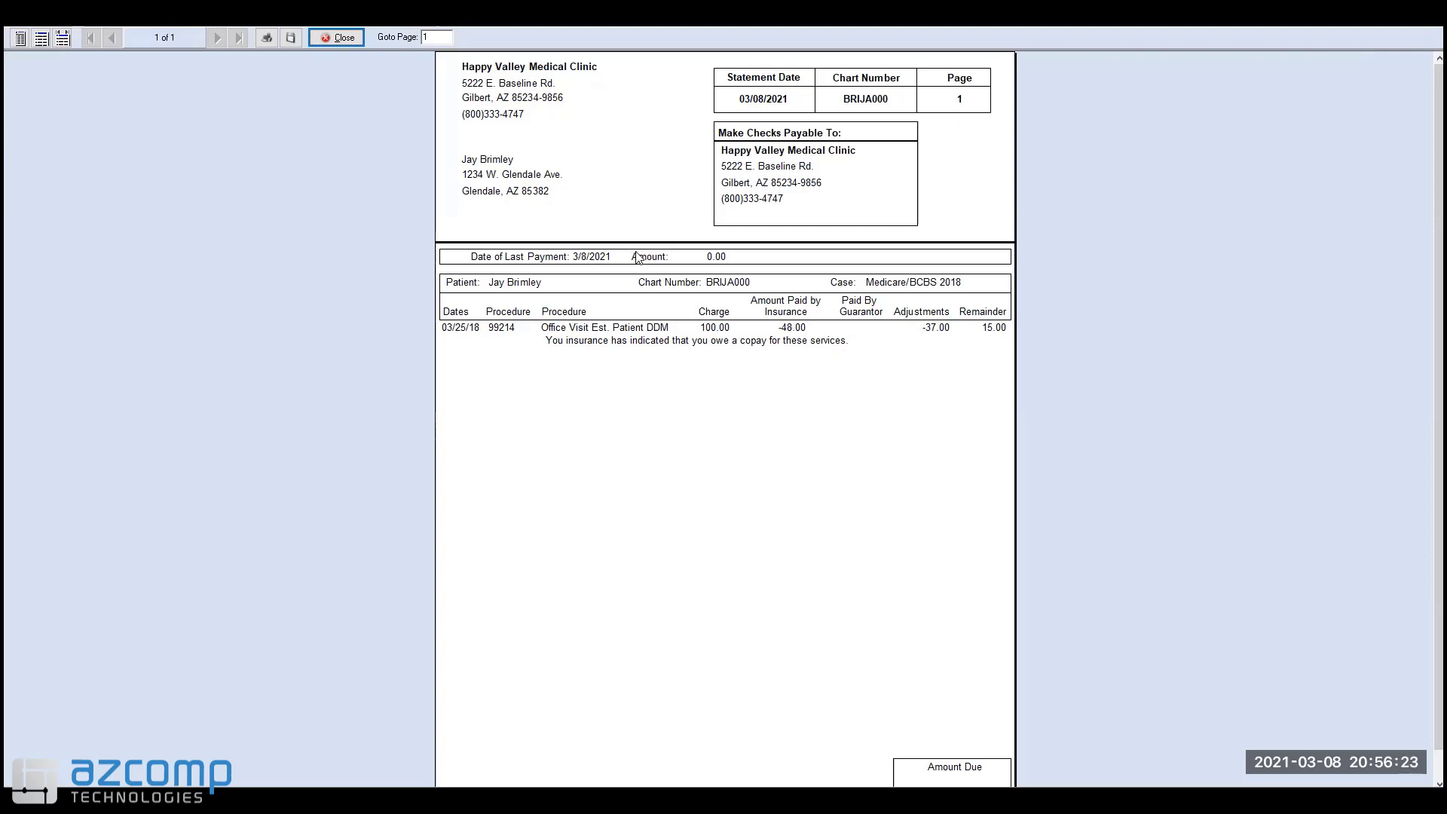
{"action": "left_click", "coordinate": [346, 38]}
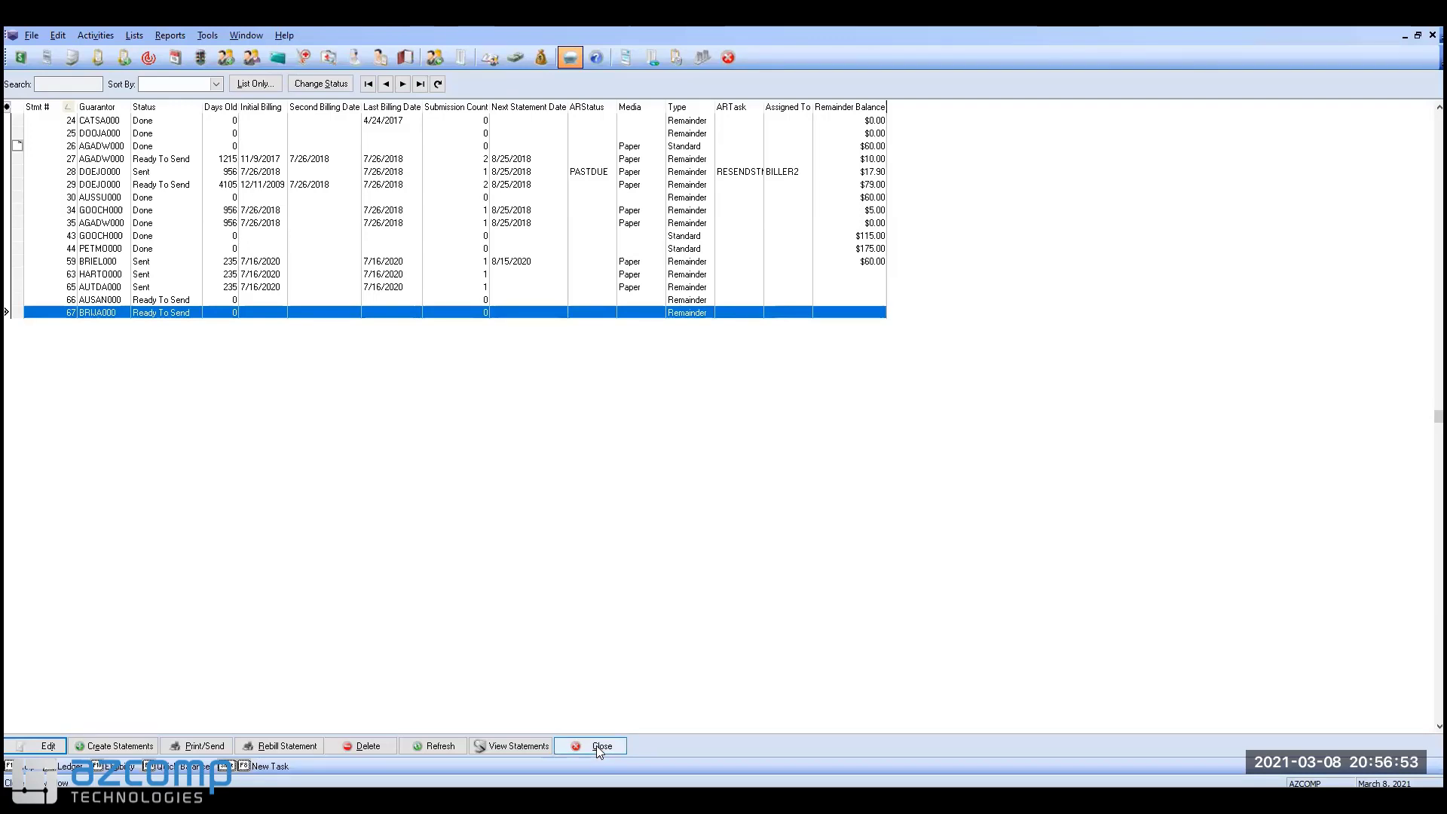
Step: Close the Statements list and load the patient's chart with case 25 in Transaction Entry
{"action": "left_click", "coordinate": [600, 746]}
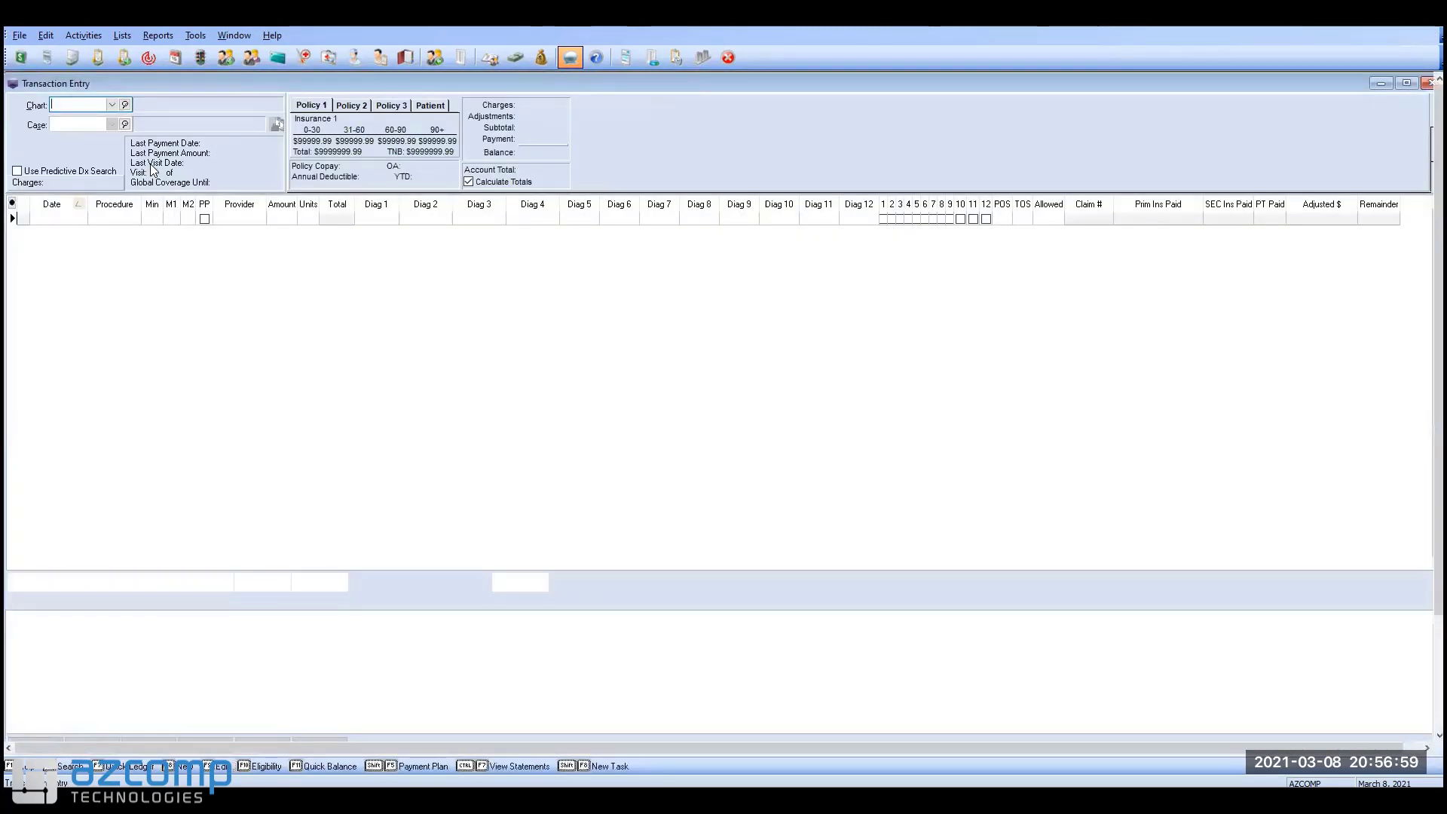
{"action": "type", "text": "a"}
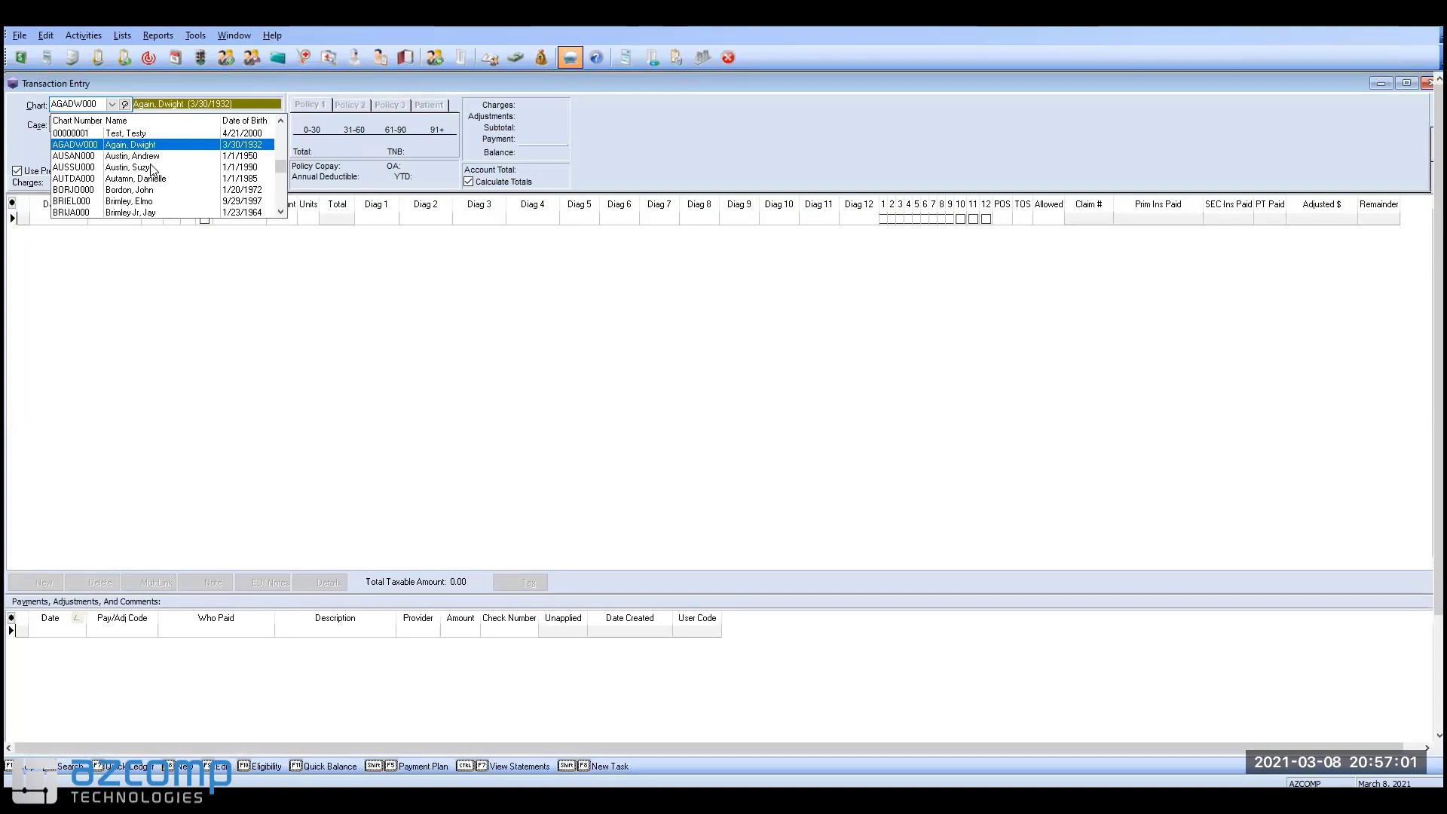
{"action": "key", "text": "Tab"}
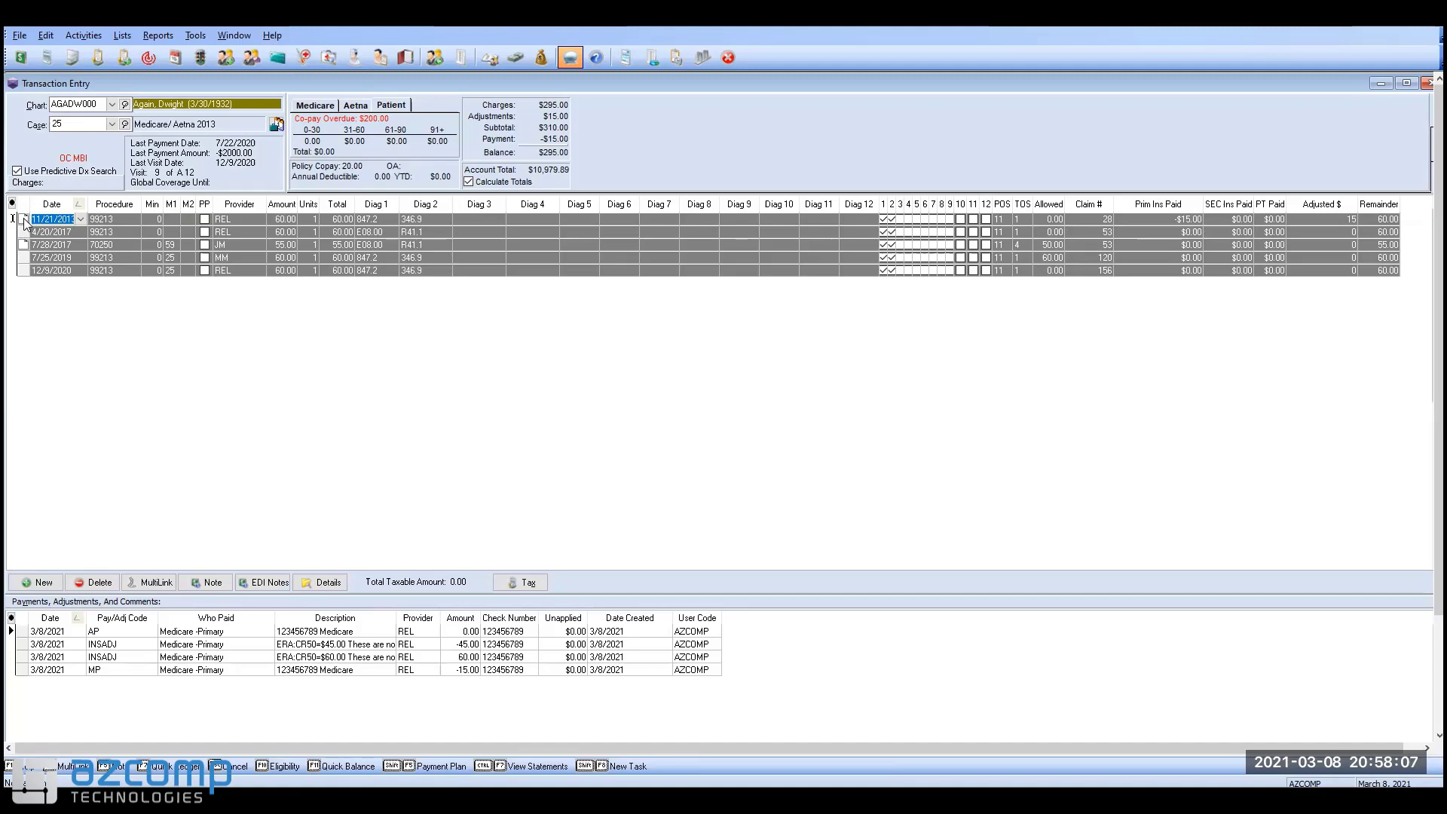
Step: Read the internal note on the first charge line without changes, then close Transaction Entry
{"action": "right_click", "coordinate": [24, 219]}
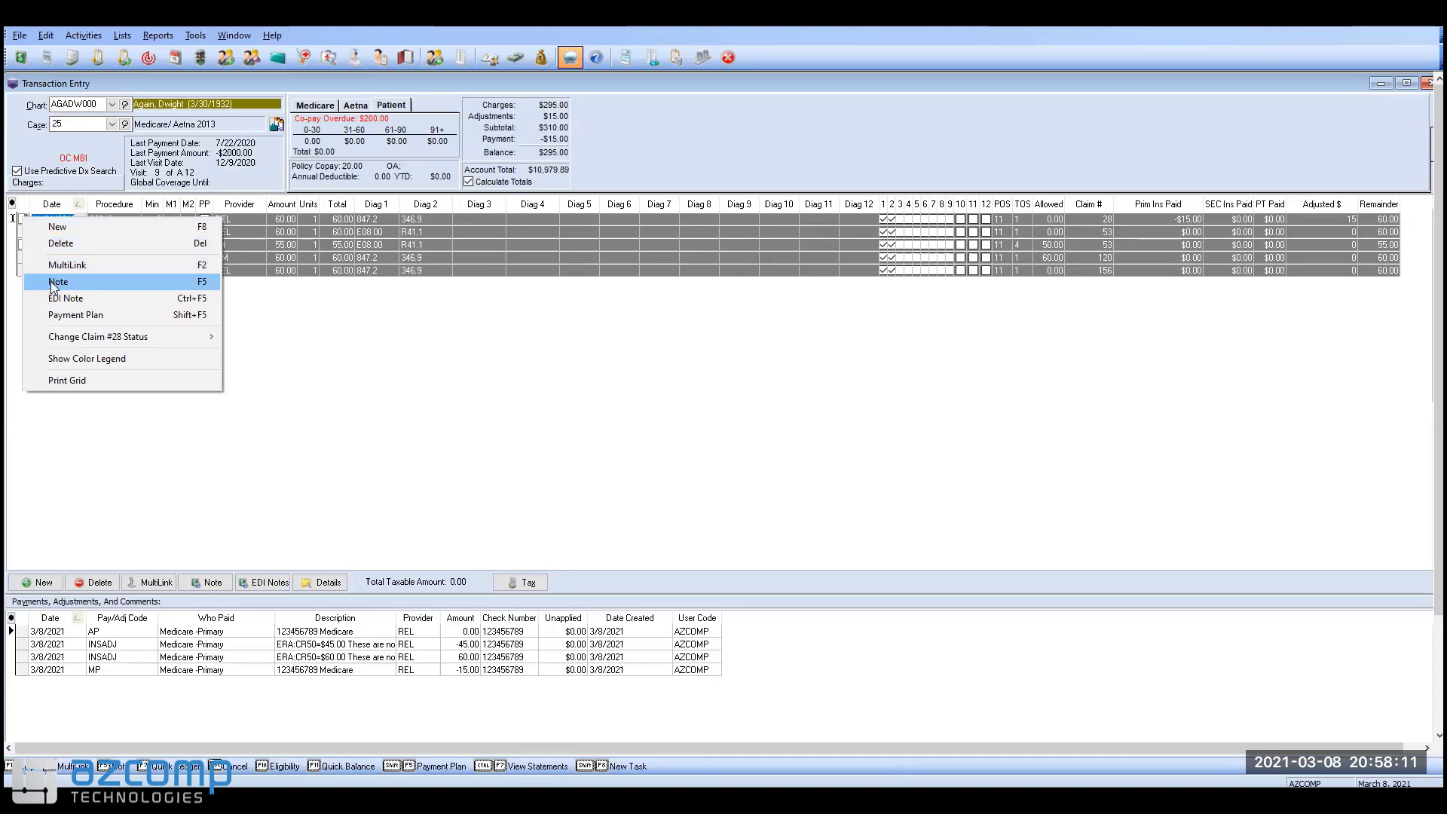
{"action": "left_click", "coordinate": [206, 279]}
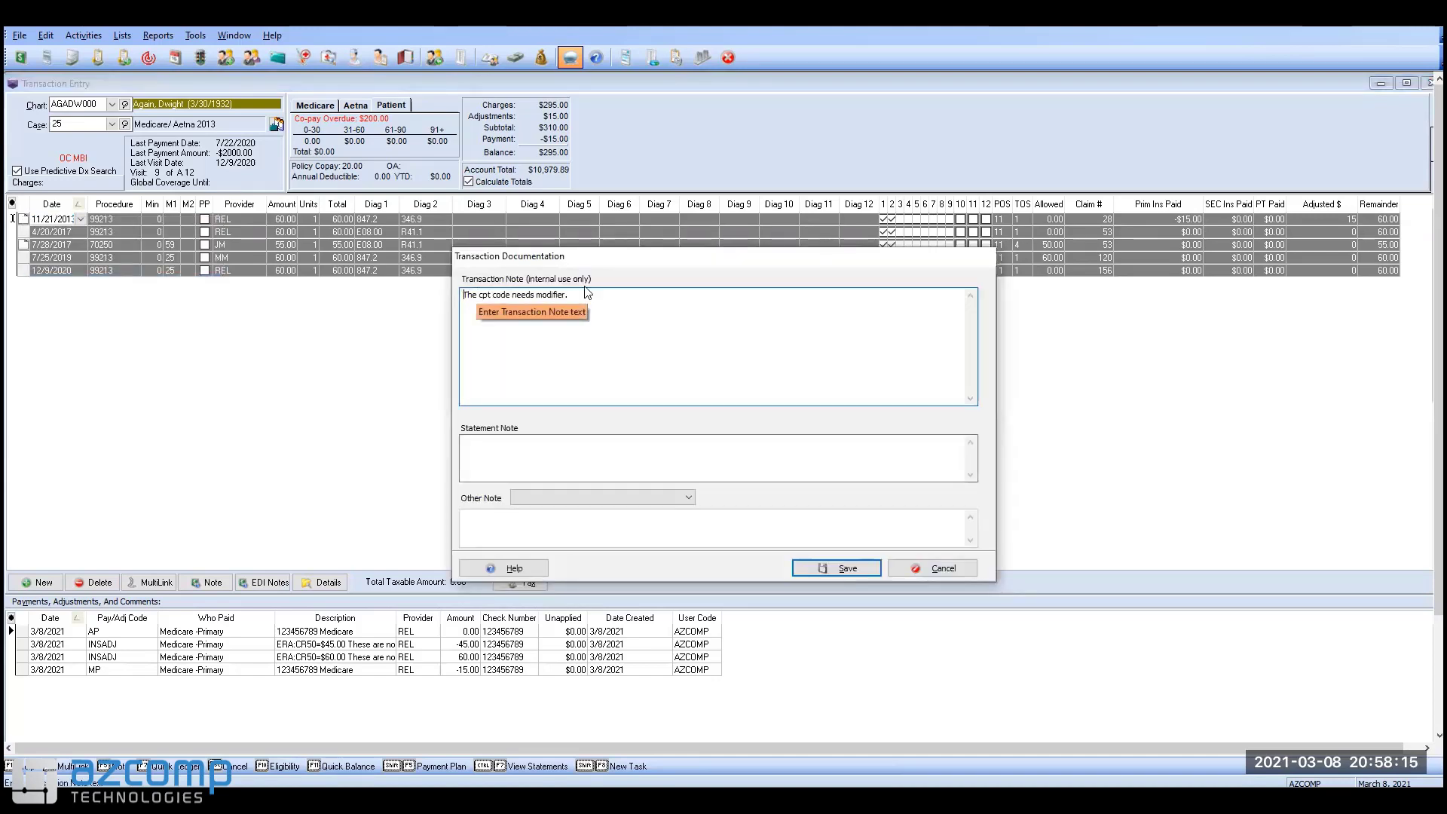
{"action": "left_click_drag", "start_coordinate": [570, 294], "coordinate": [463, 295]}
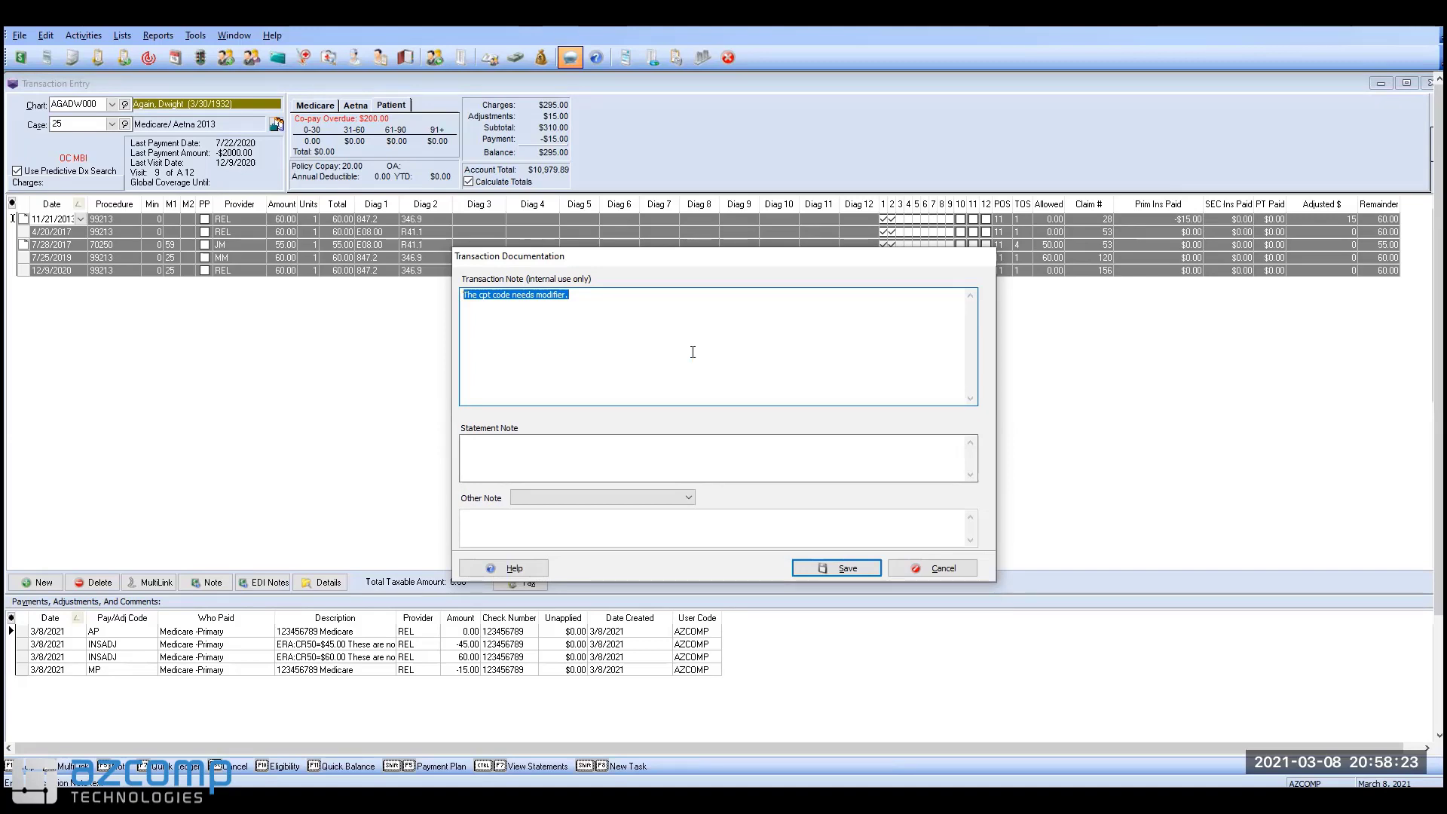
{"action": "left_click", "coordinate": [916, 569]}
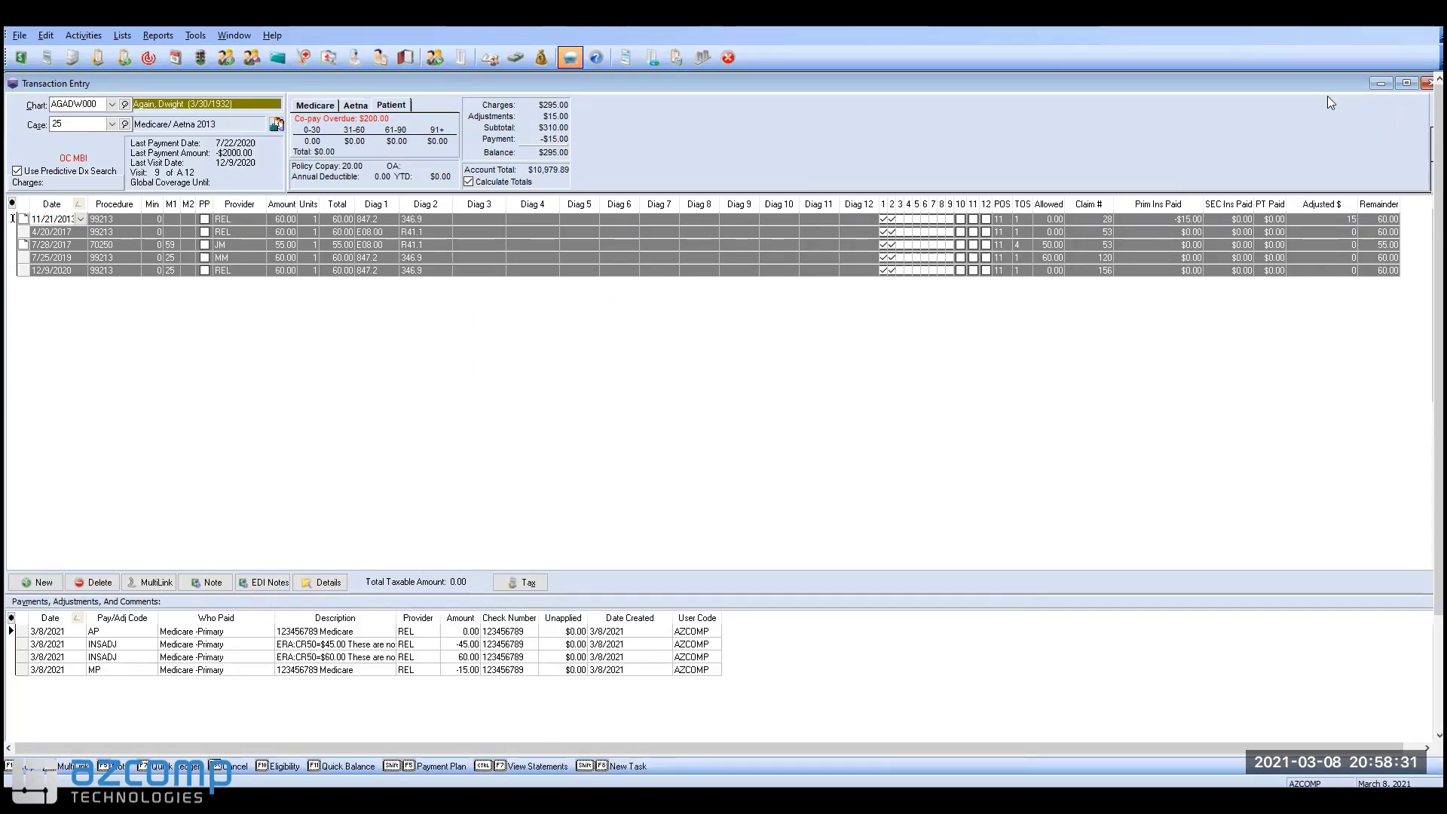
{"action": "left_click", "coordinate": [1427, 83]}
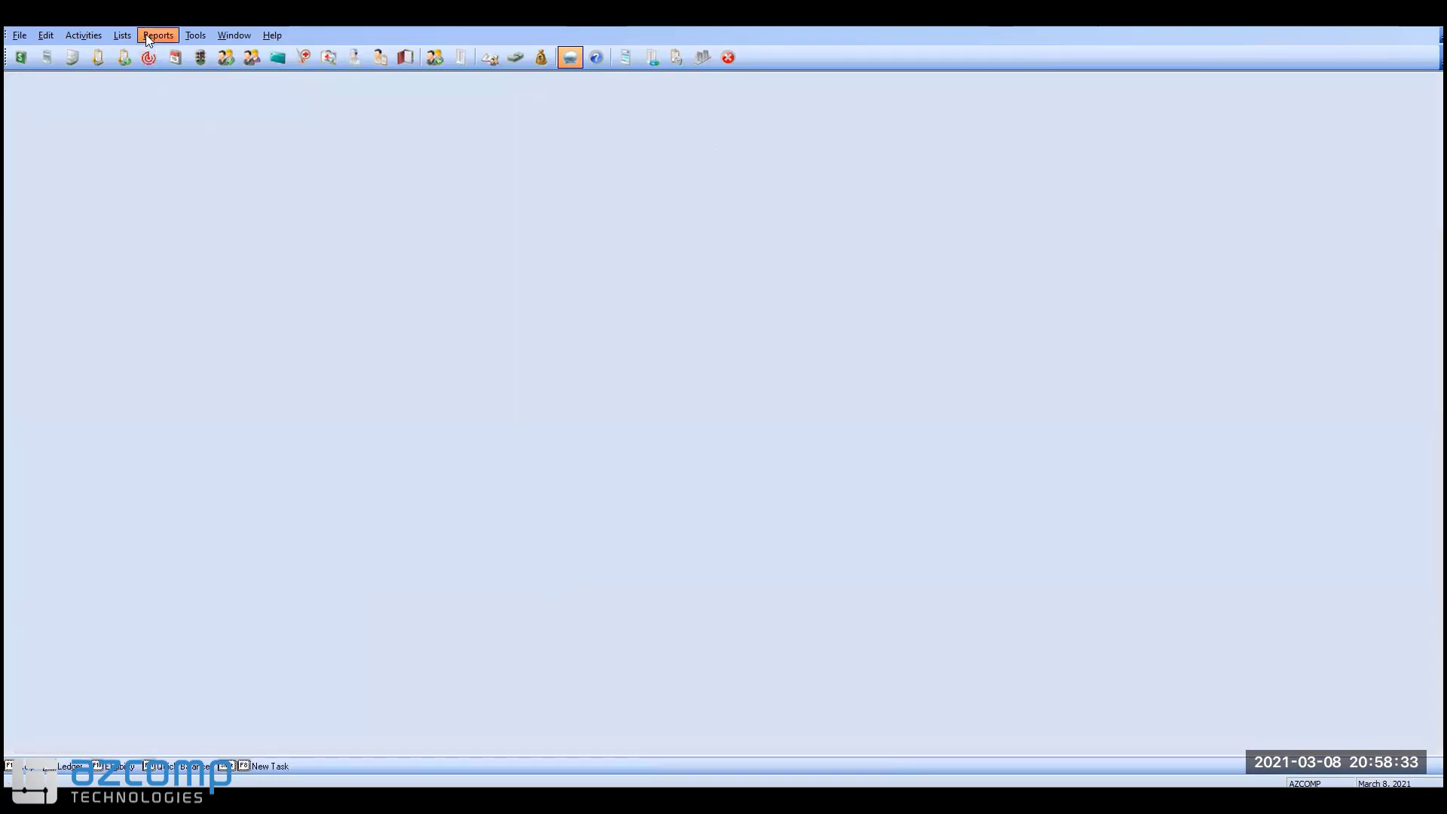
Step: Open Lists > Claim Rejection Messages, glance at COPAY, and start a blank new record
{"action": "left_click", "coordinate": [123, 36]}
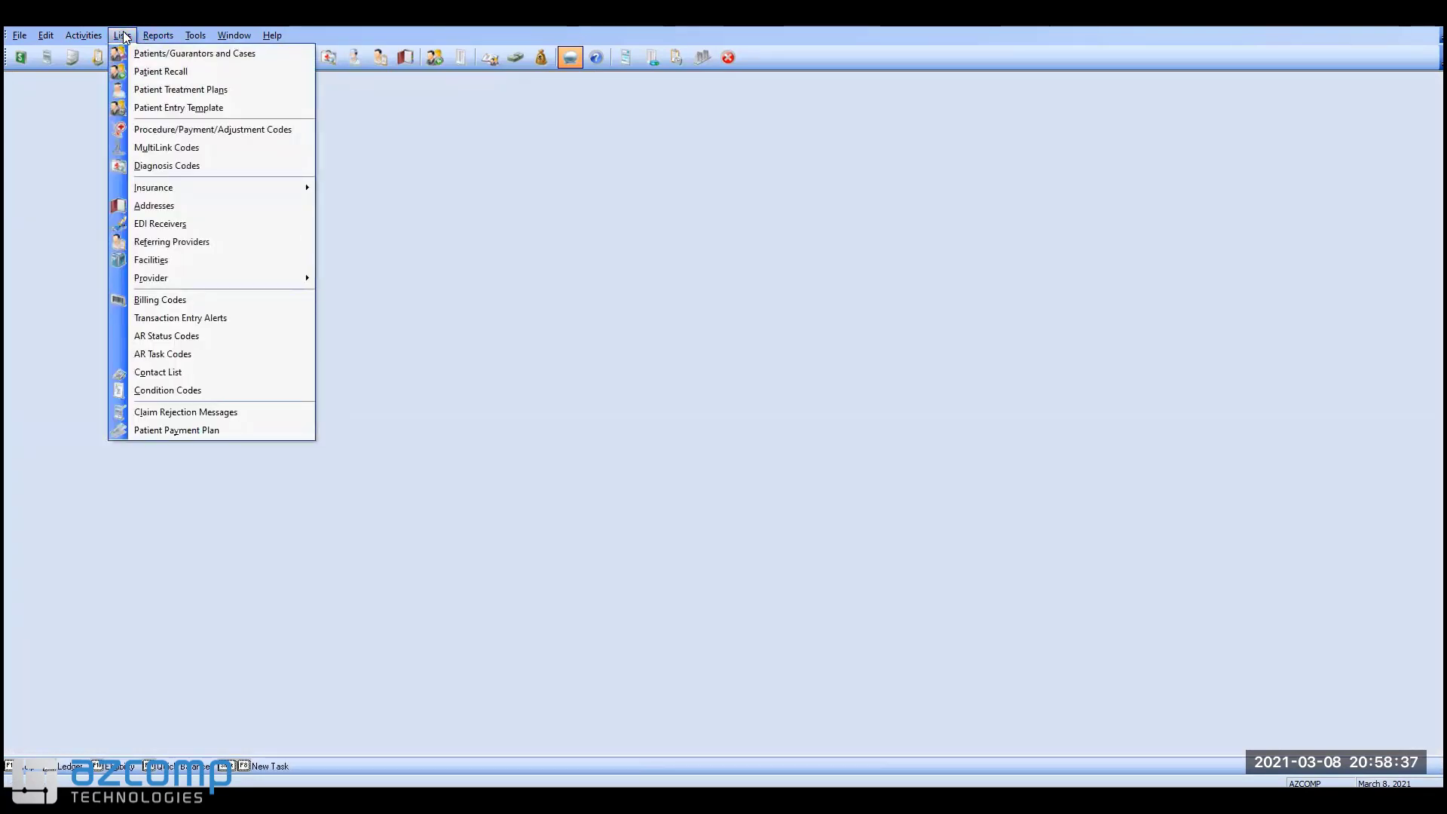
{"action": "left_click", "coordinate": [267, 418]}
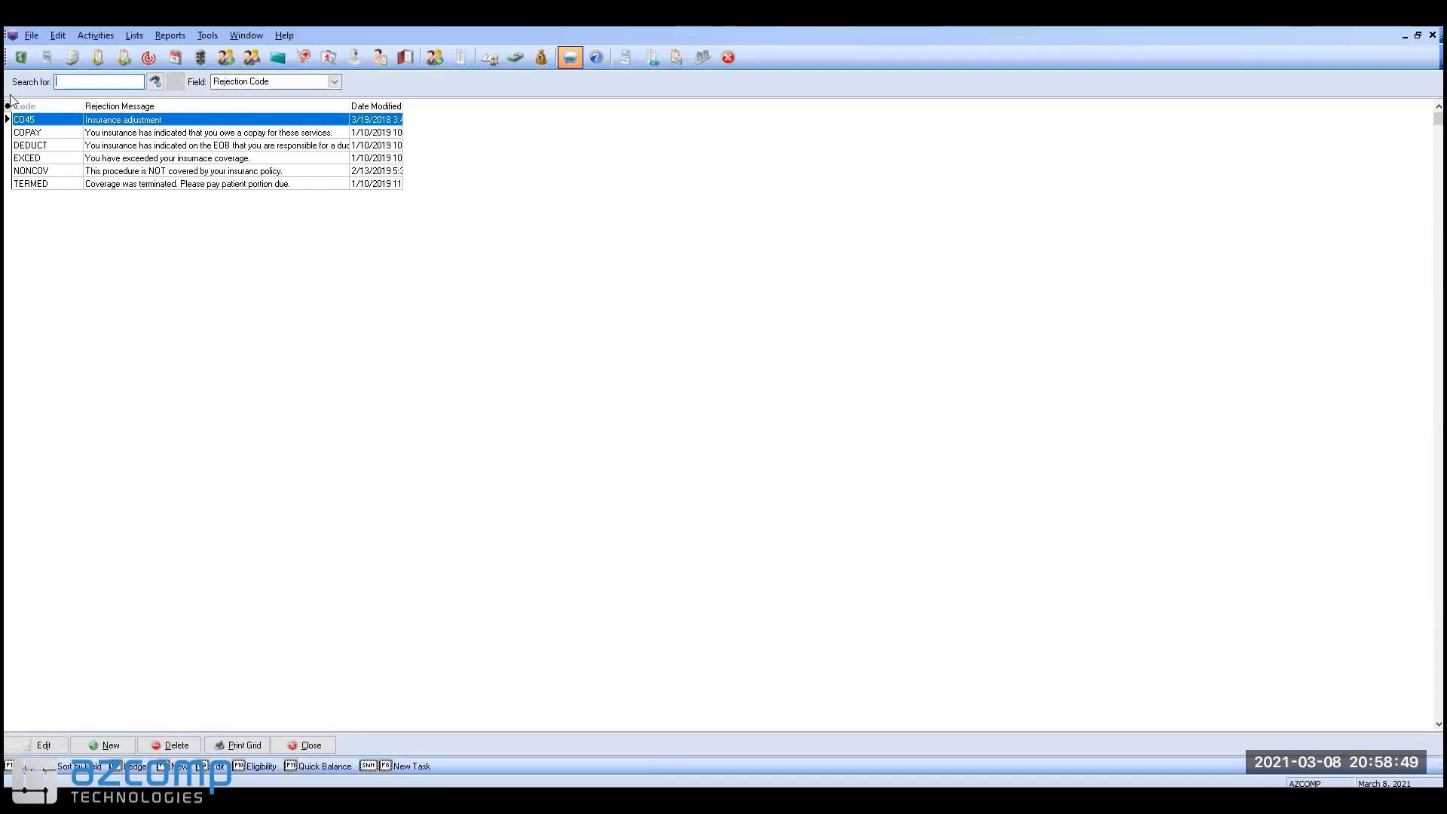
{"action": "left_click", "coordinate": [19, 134]}
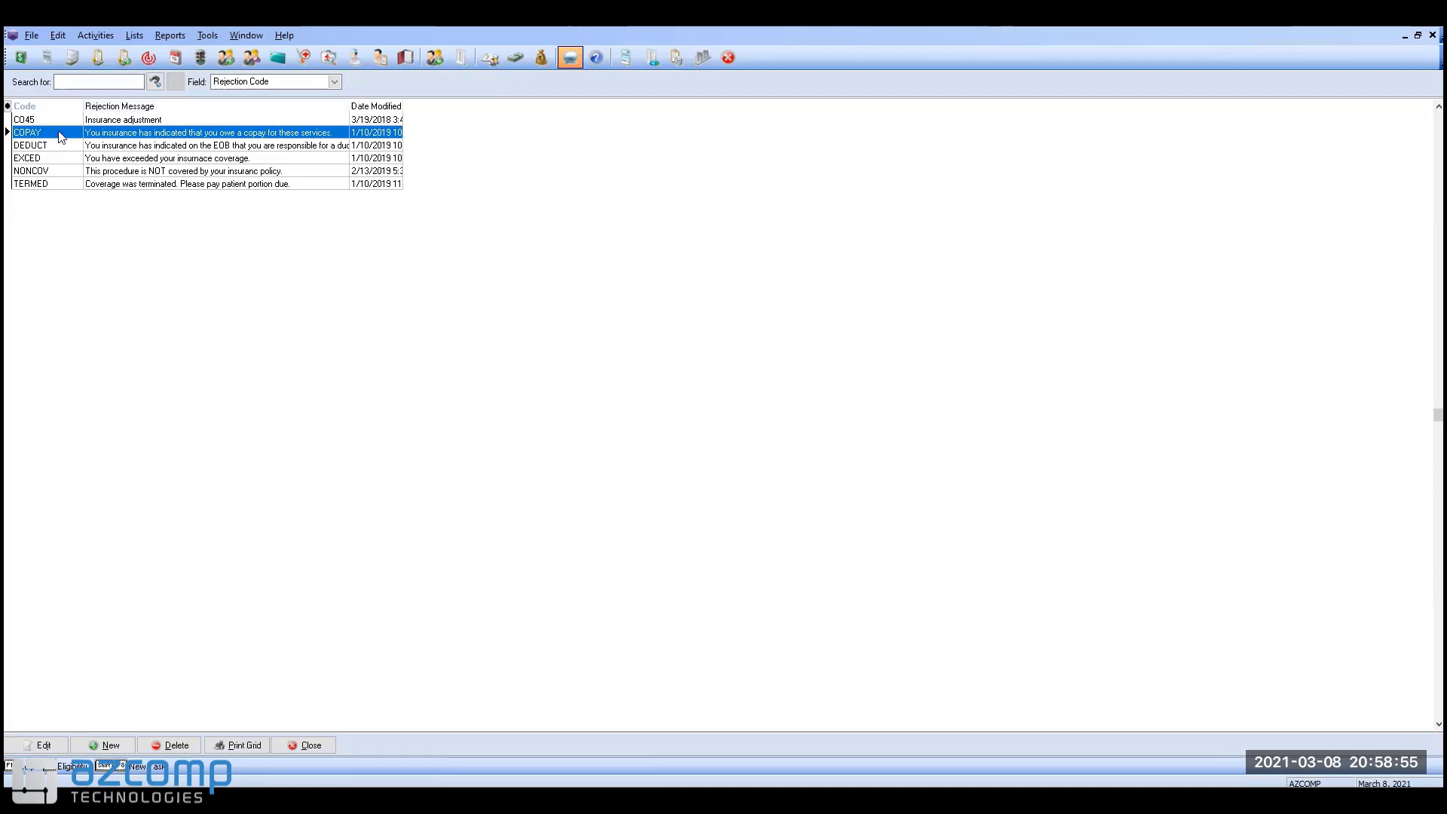
{"action": "left_click", "coordinate": [112, 746]}
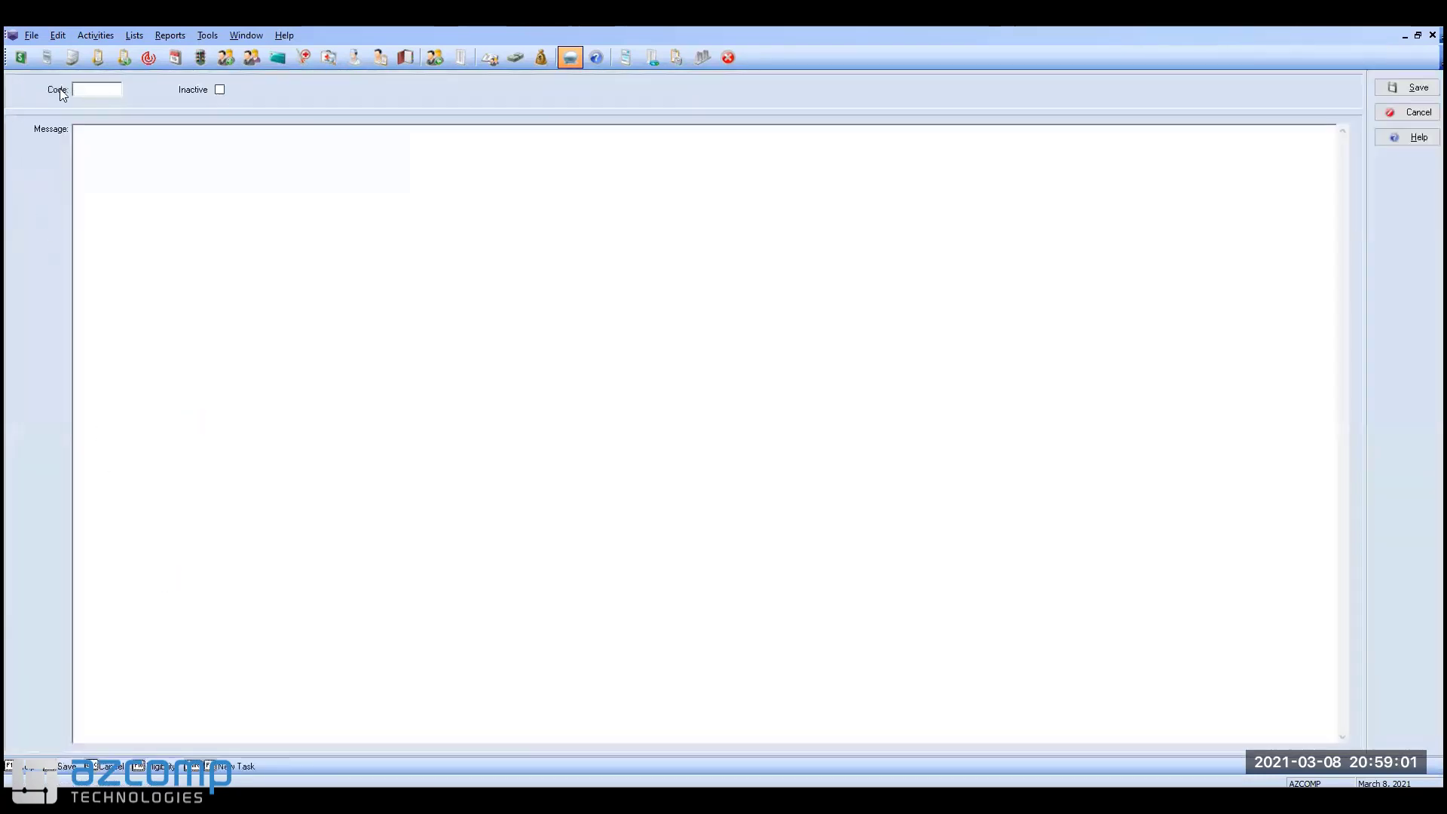
Step: Save rejection code DENIED with the message 'Your insurance has denied this claim'
{"action": "left_click", "coordinate": [121, 94]}
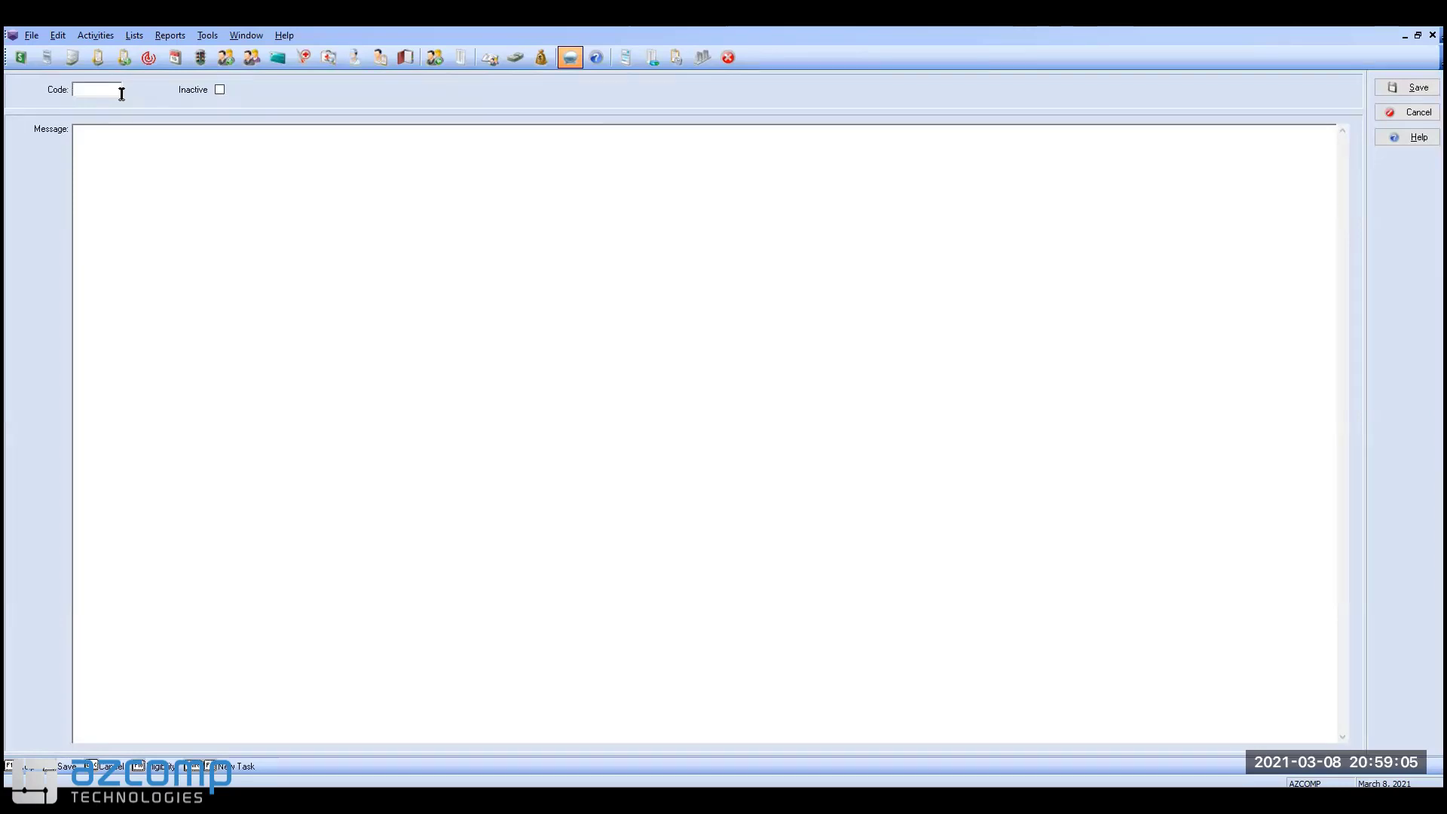
{"action": "type", "text": "DENIEDN"}
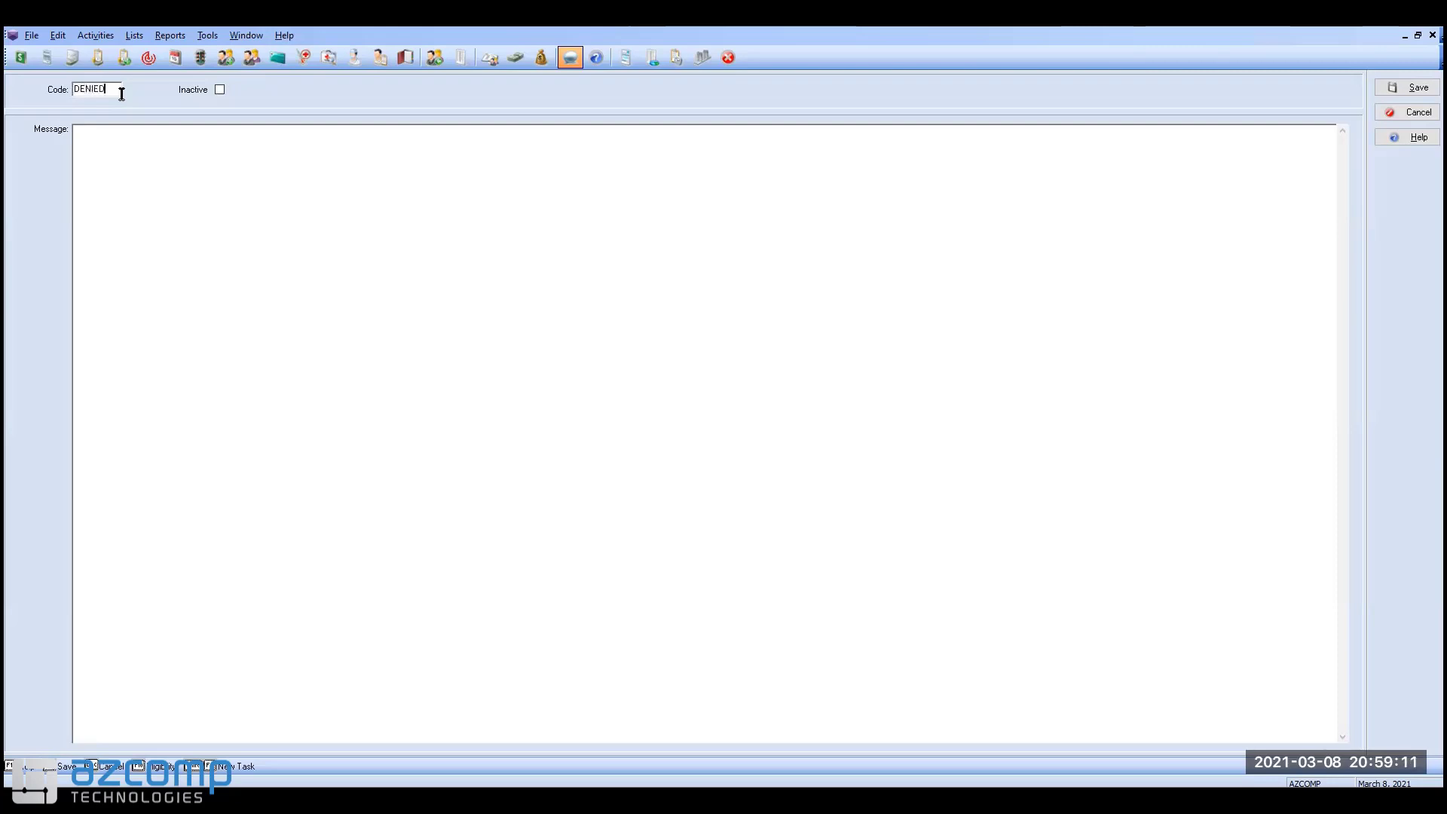
{"action": "key", "text": "Tab"}
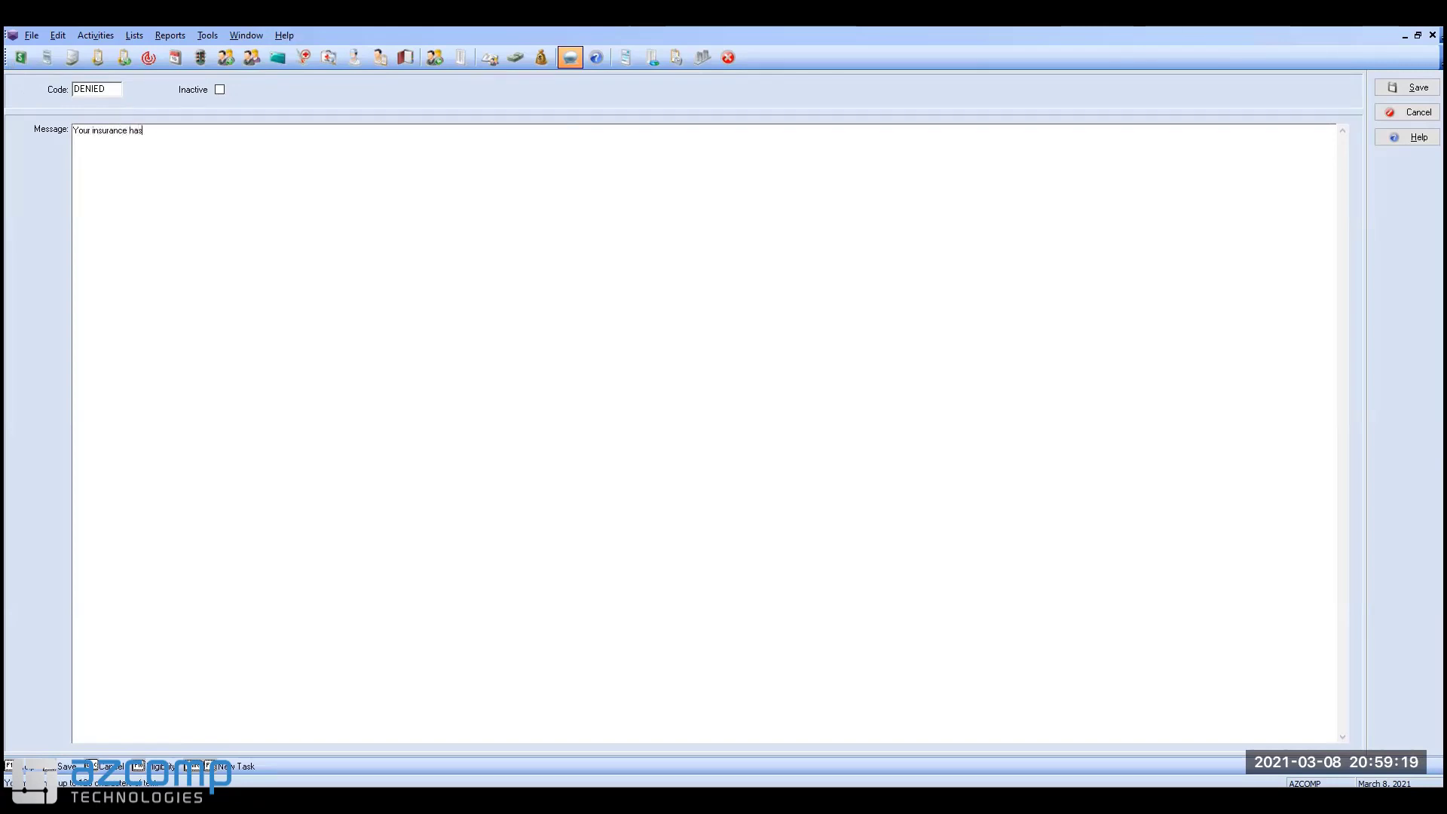
{"action": "type", "text": "denied this claim"}
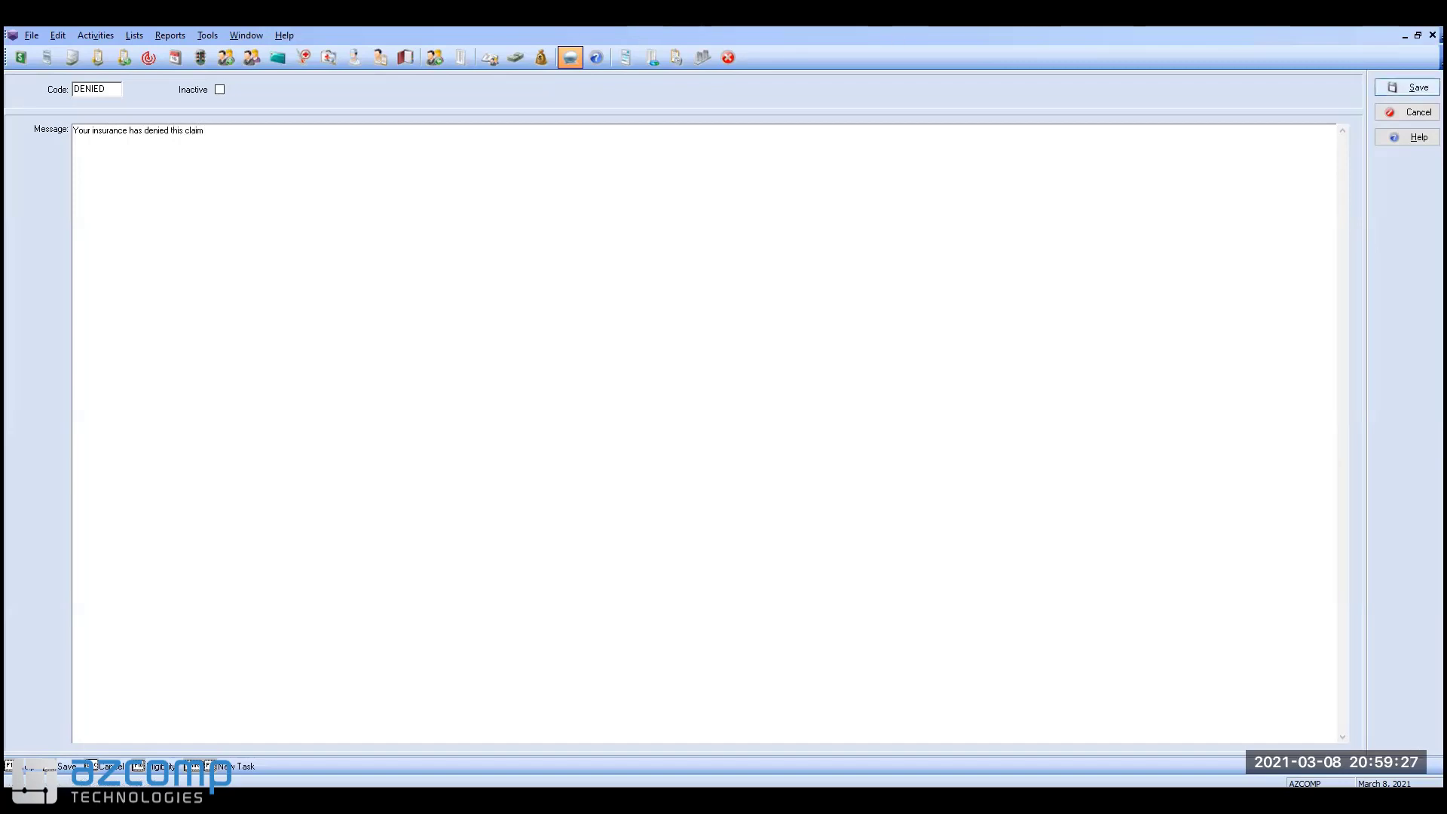
{"action": "left_click", "coordinate": [1417, 89]}
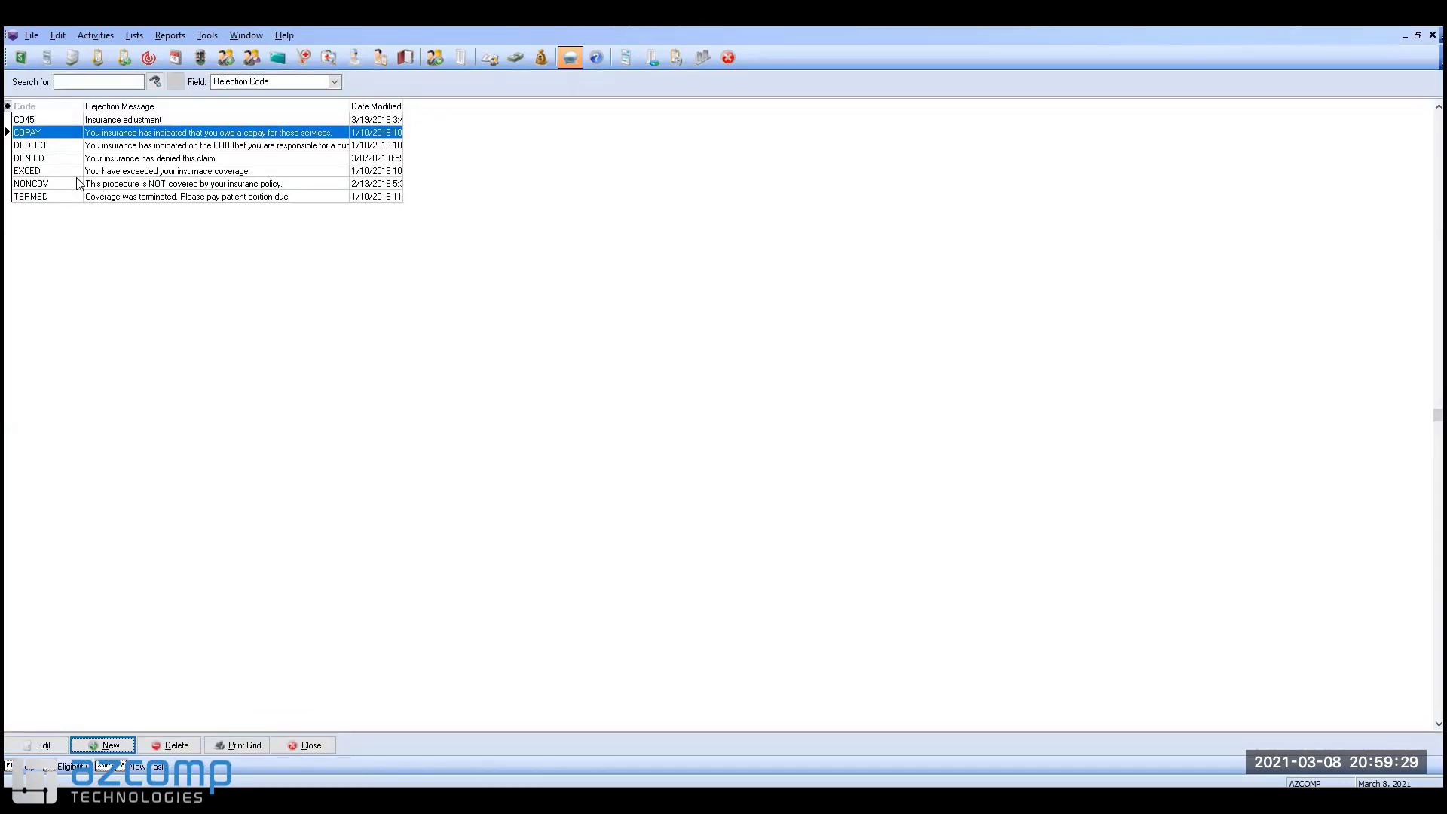
Step: Review the DENIED, DEDUCT, COPAY, NONCOV and TERMED messages, then close the list
{"action": "left_click", "coordinate": [120, 159]}
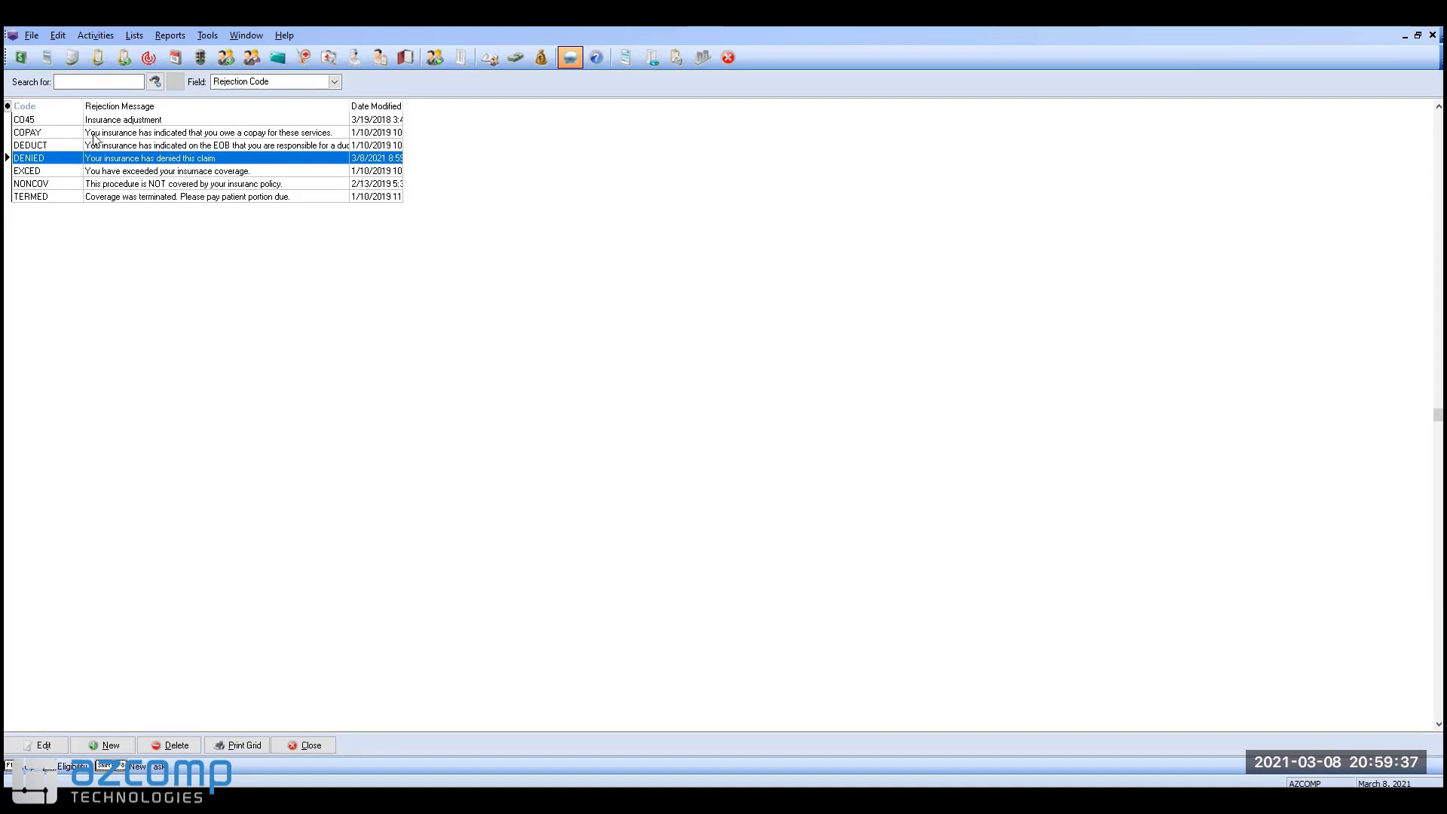
{"action": "left_click", "coordinate": [33, 148]}
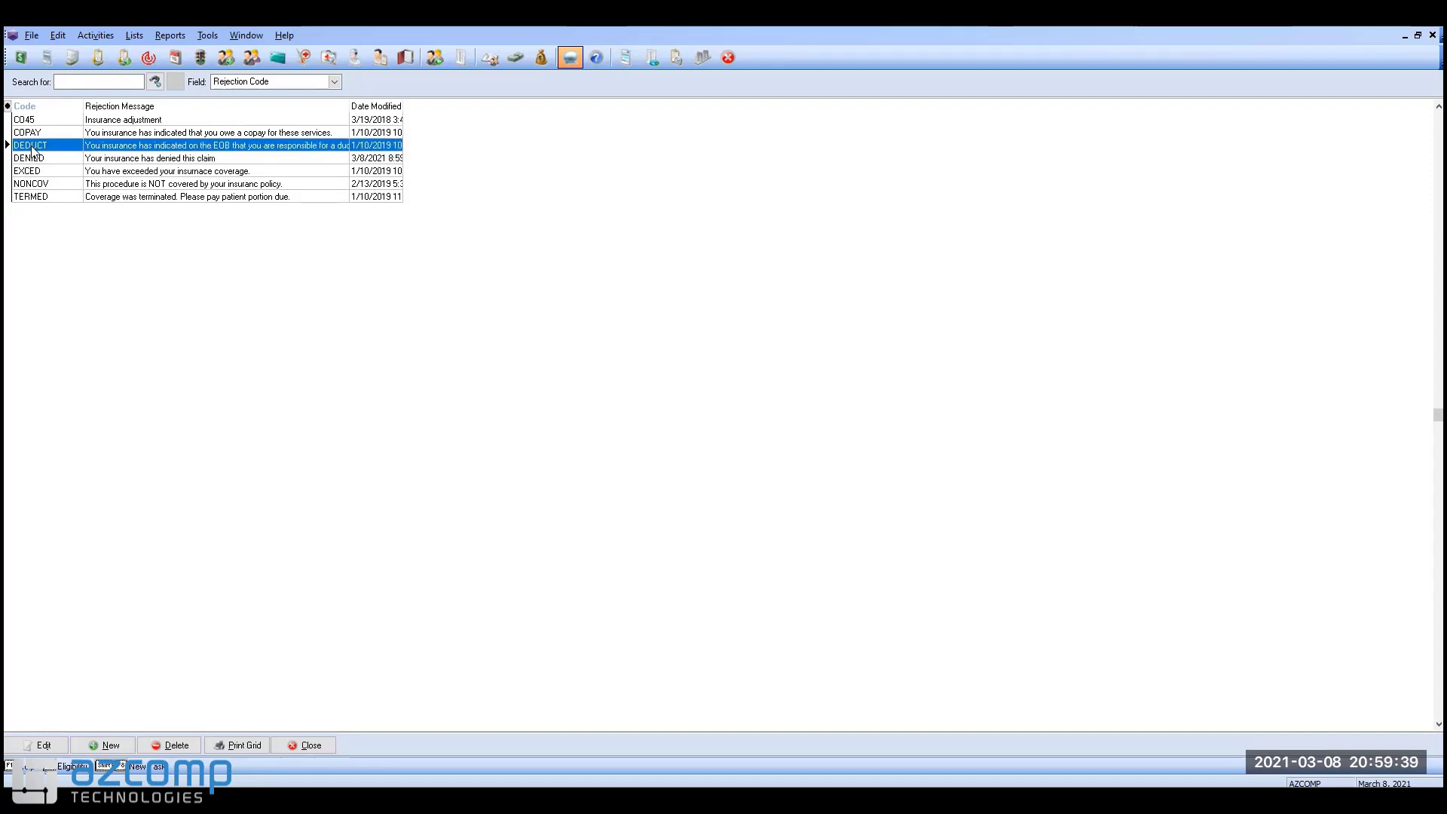
{"action": "left_click", "coordinate": [34, 135]}
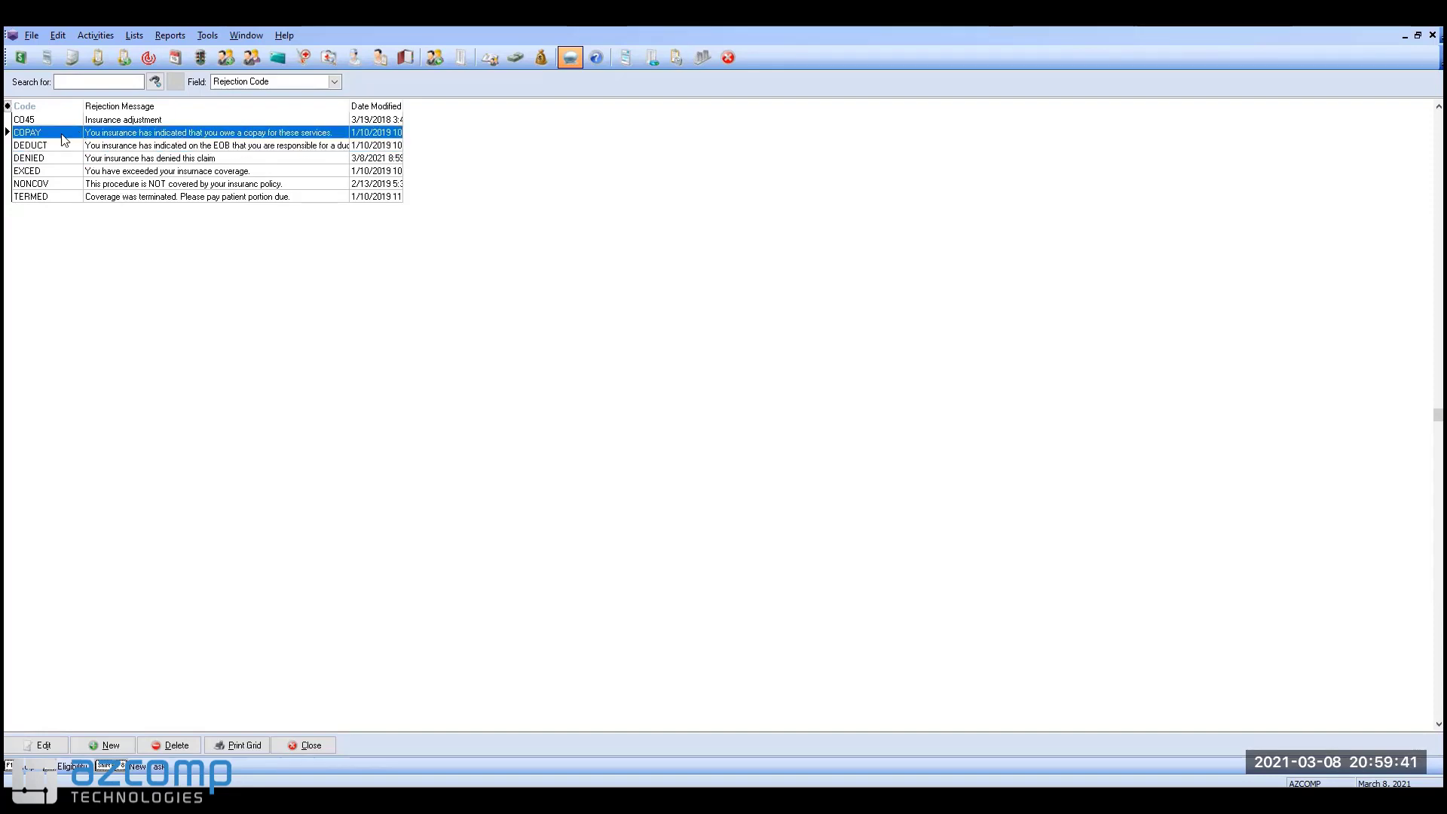
{"action": "left_click", "coordinate": [47, 148]}
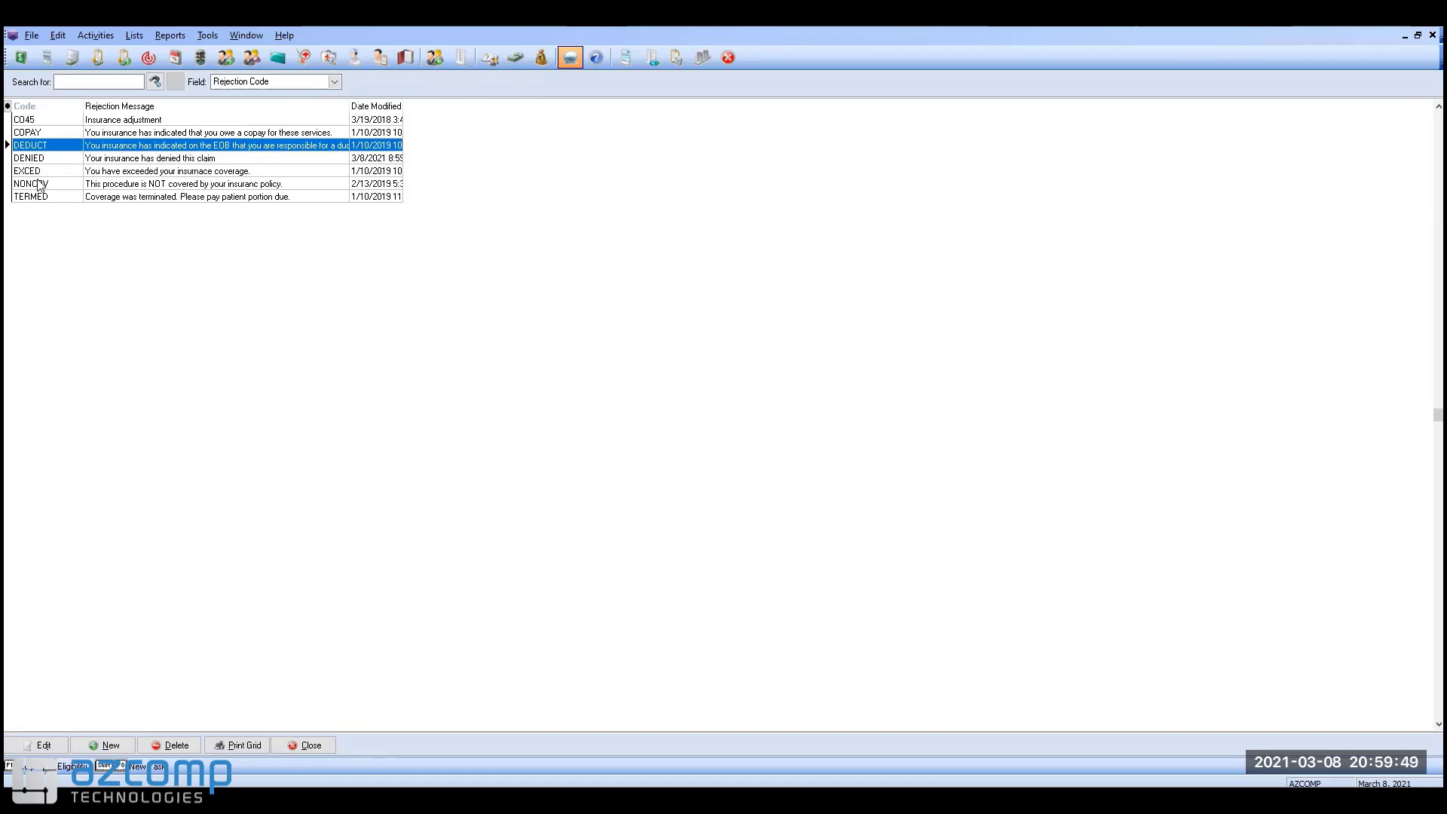
{"action": "left_click", "coordinate": [72, 186]}
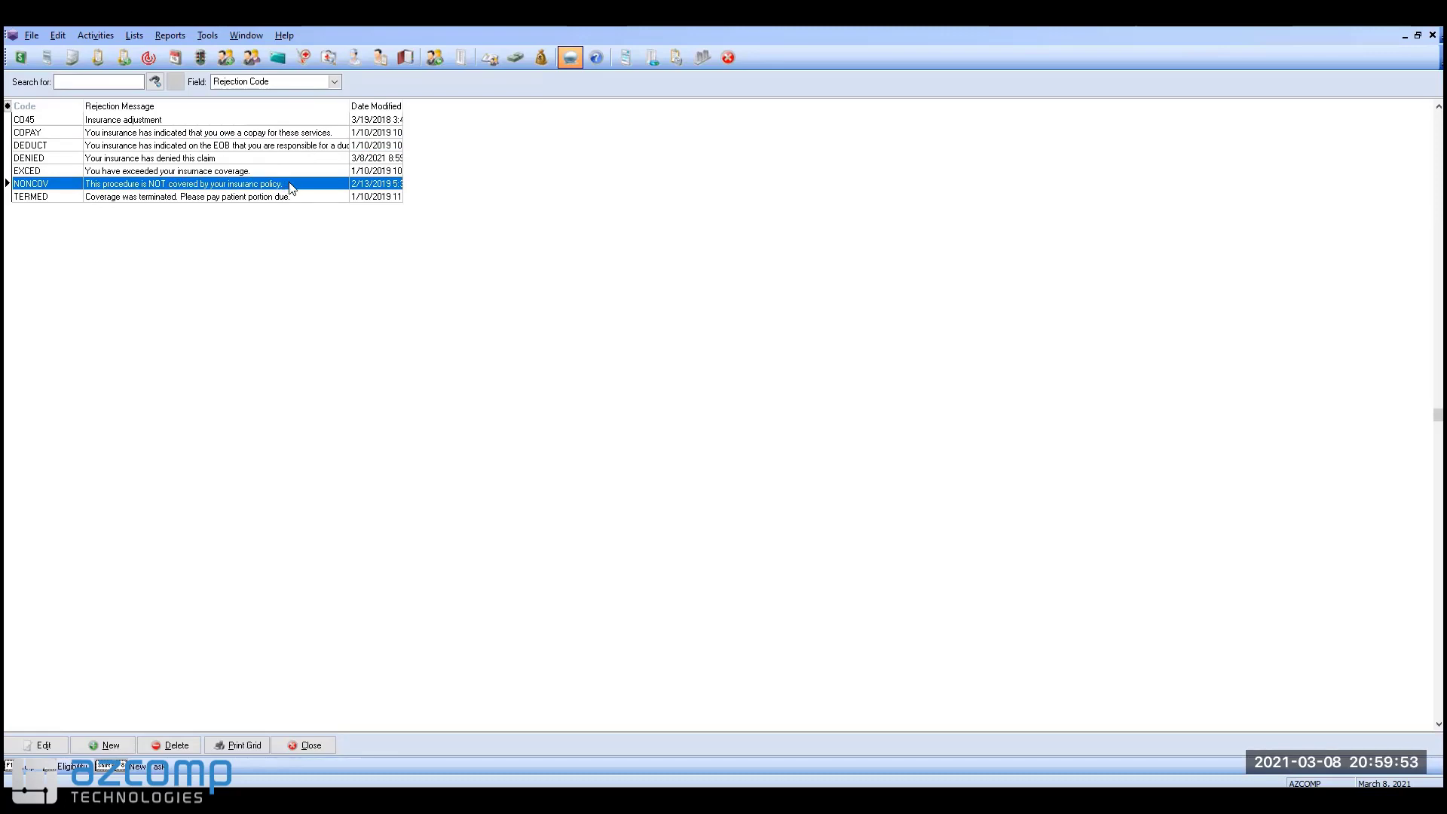
{"action": "left_click", "coordinate": [57, 199]}
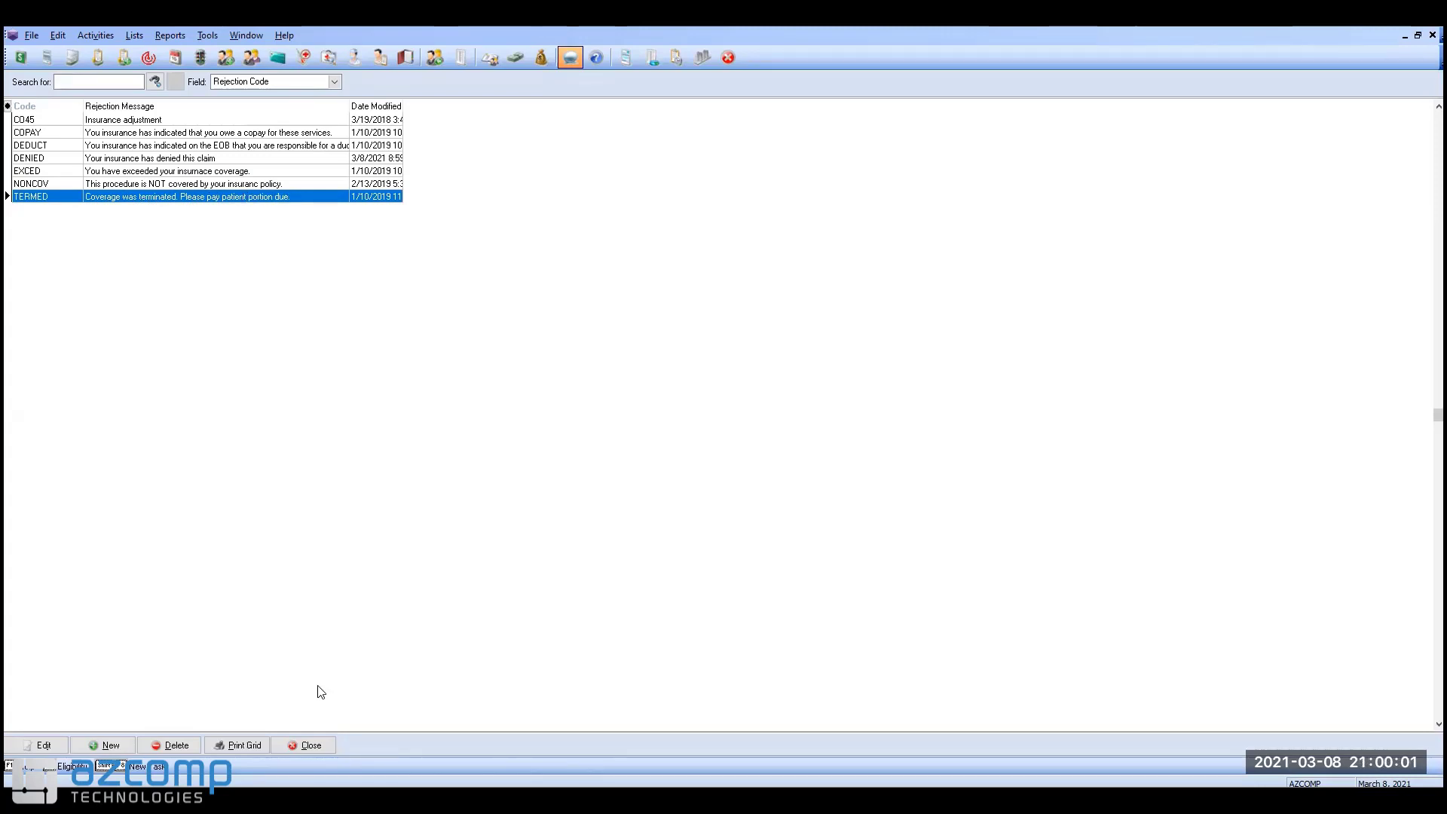
{"action": "left_click", "coordinate": [325, 745]}
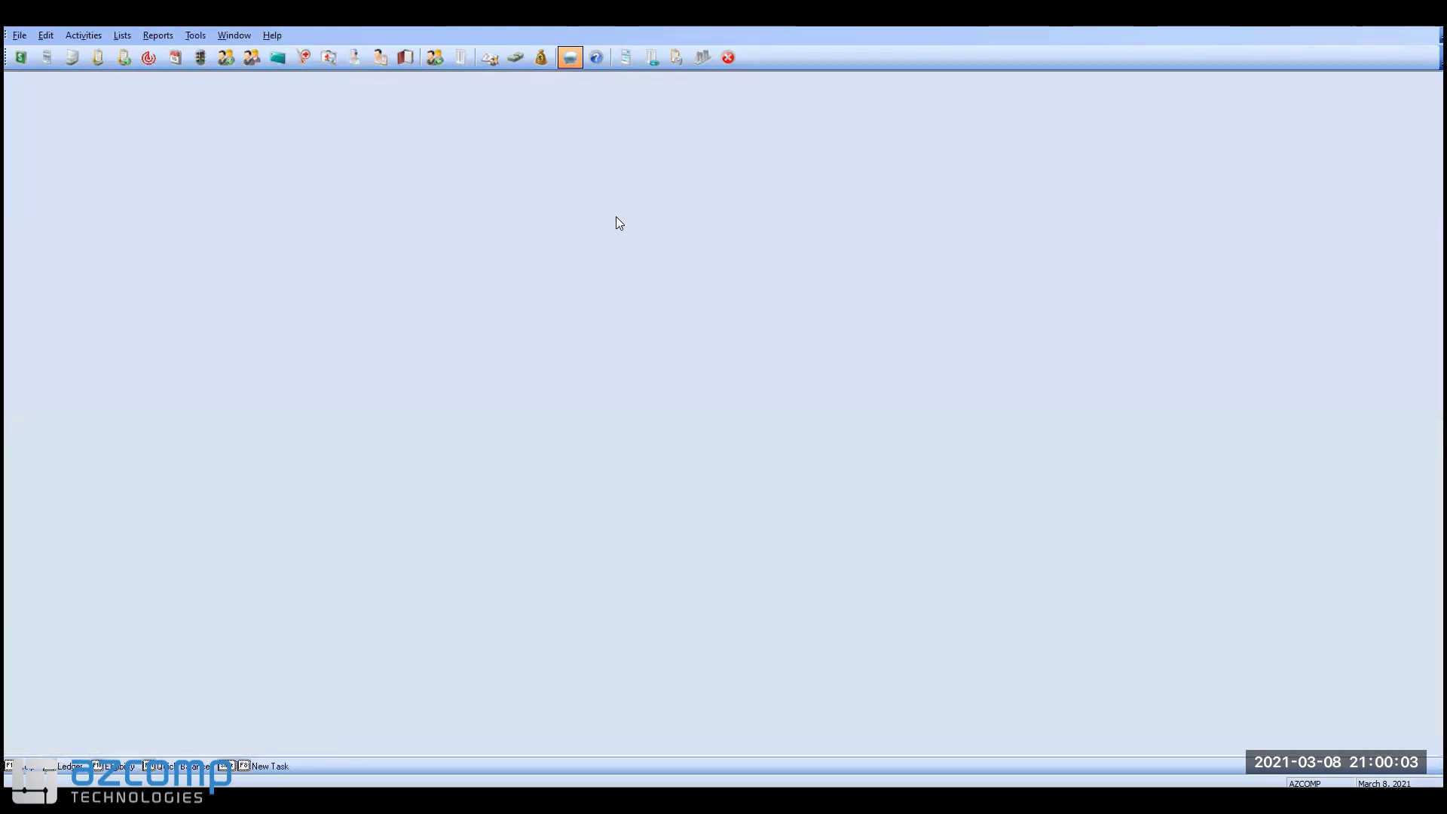